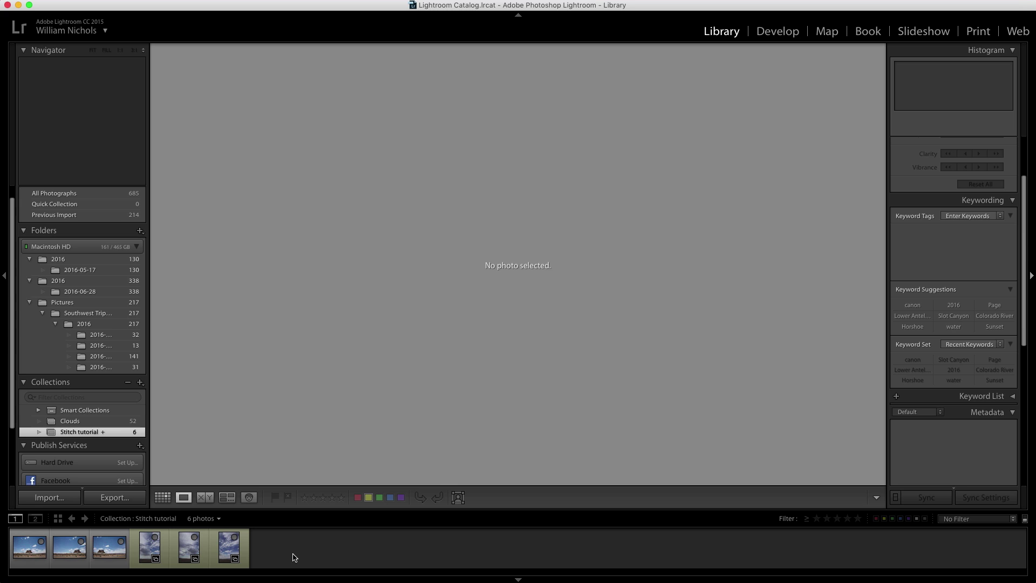
- Compare the framing and overlap of the three desert butte photos in the Stitch tutorial collection
click(39, 538)
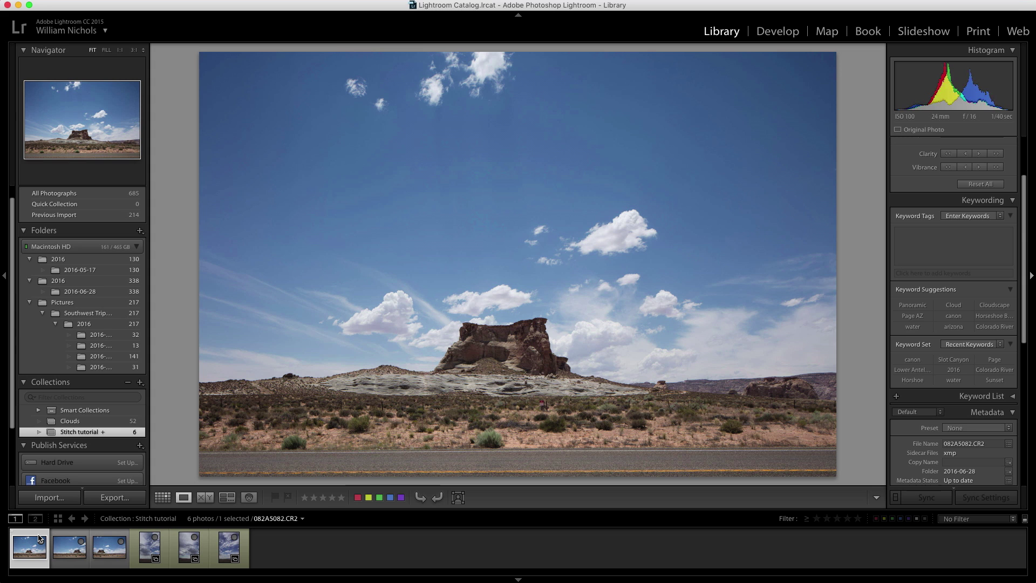
key(Right)
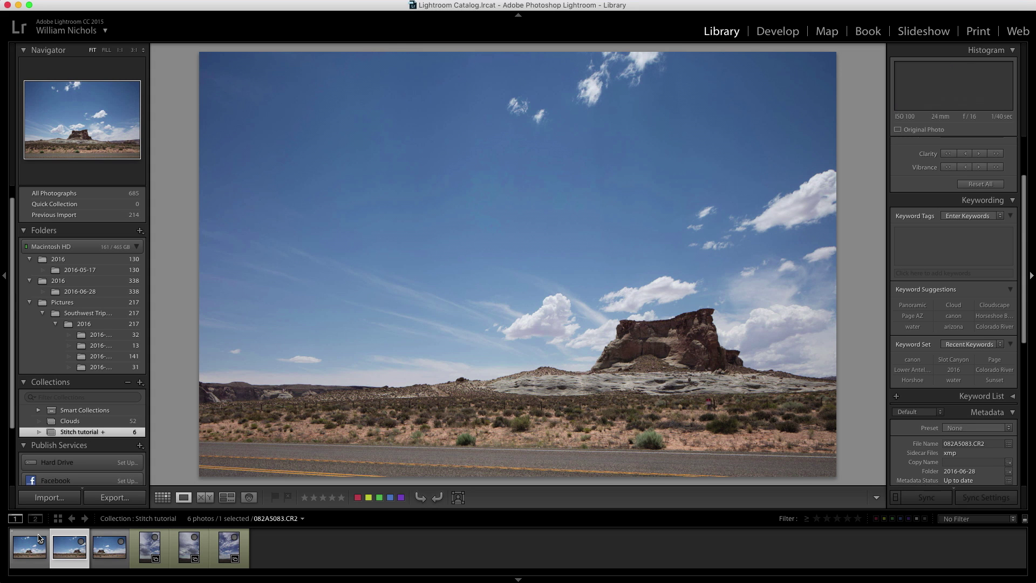
key(Right)
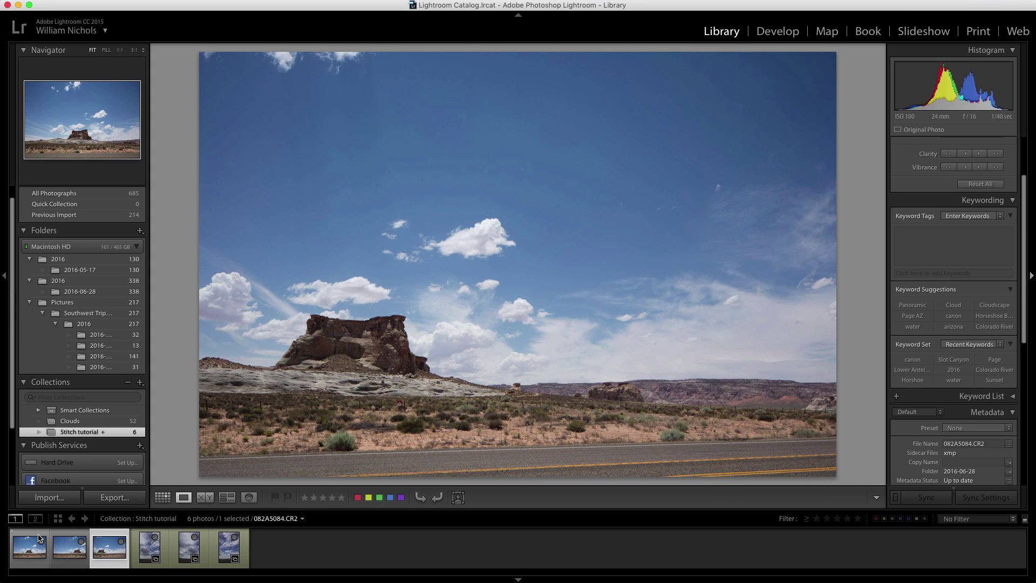
key(Left)
key(Left)
key(Right)
key(Right)
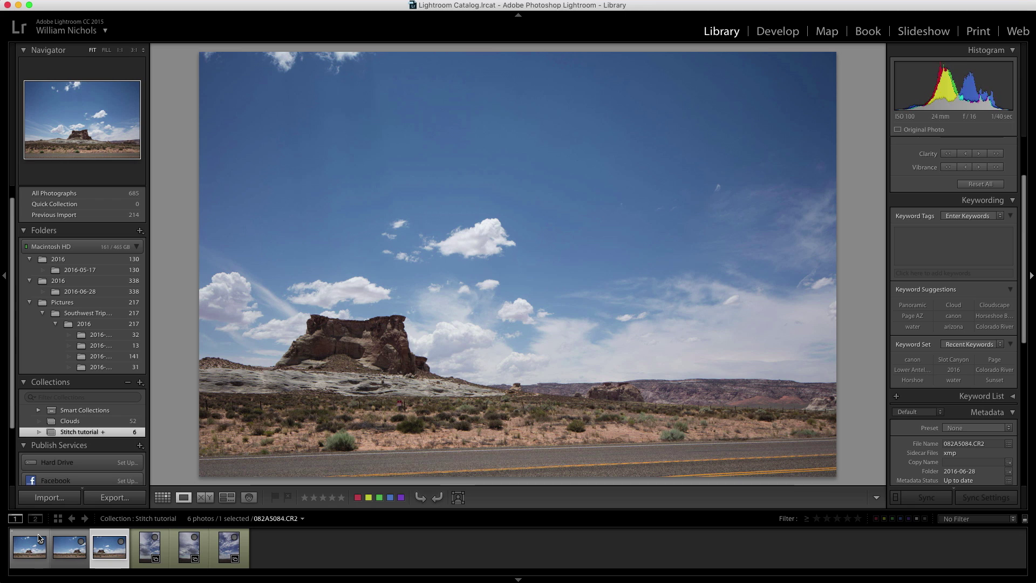
key(Left)
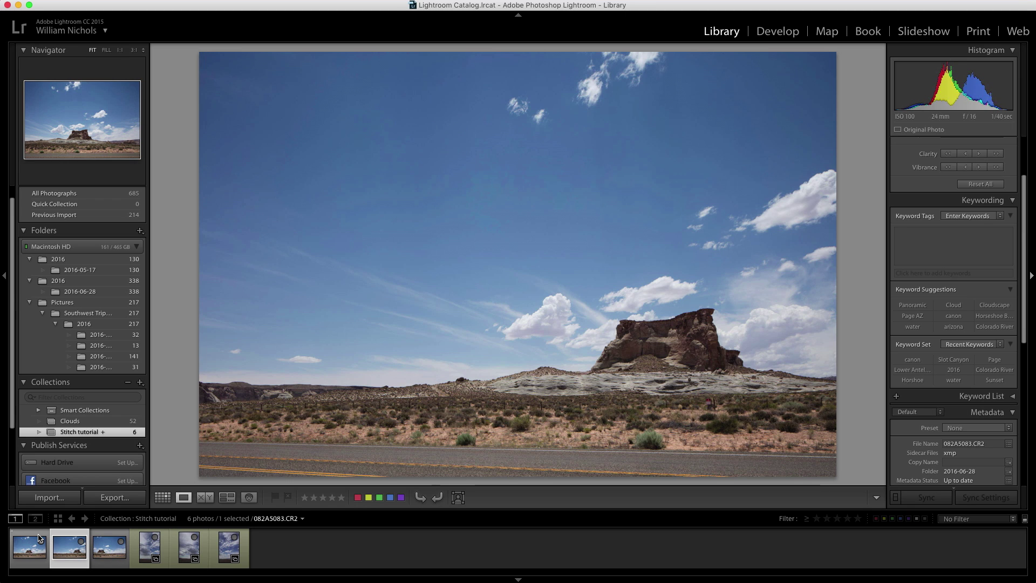
key(Right)
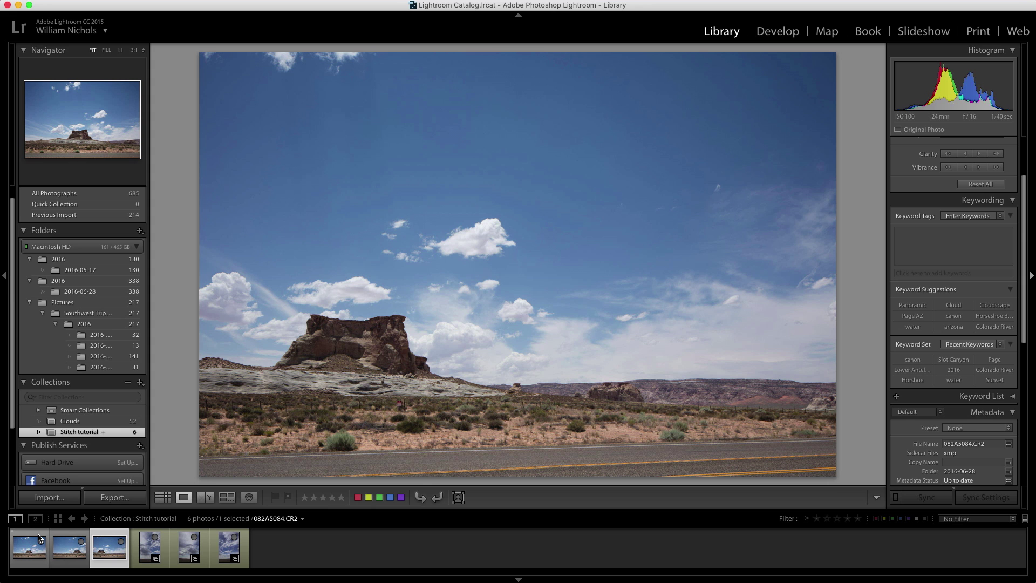
click(39, 538)
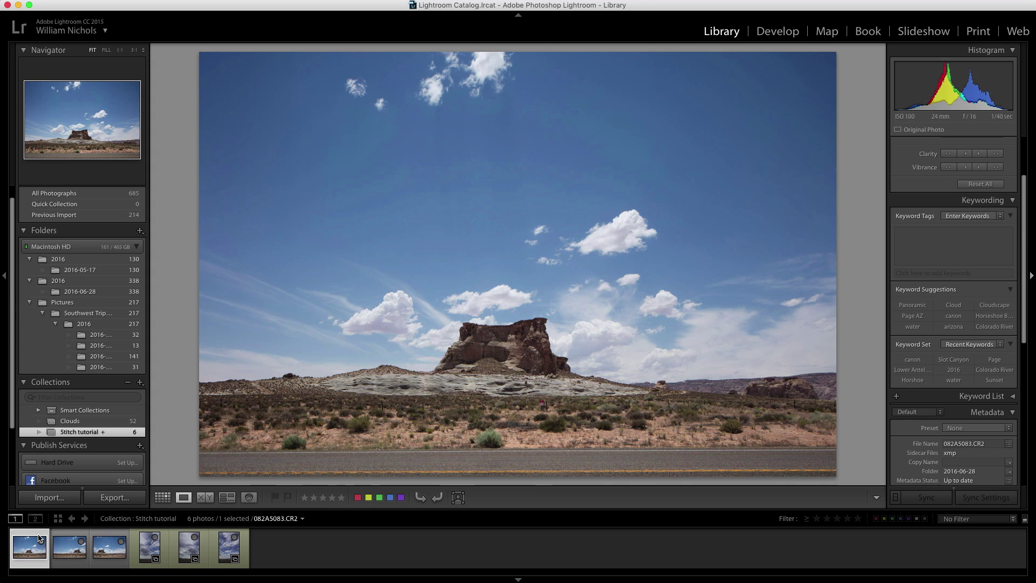
key(Right)
key(Right)
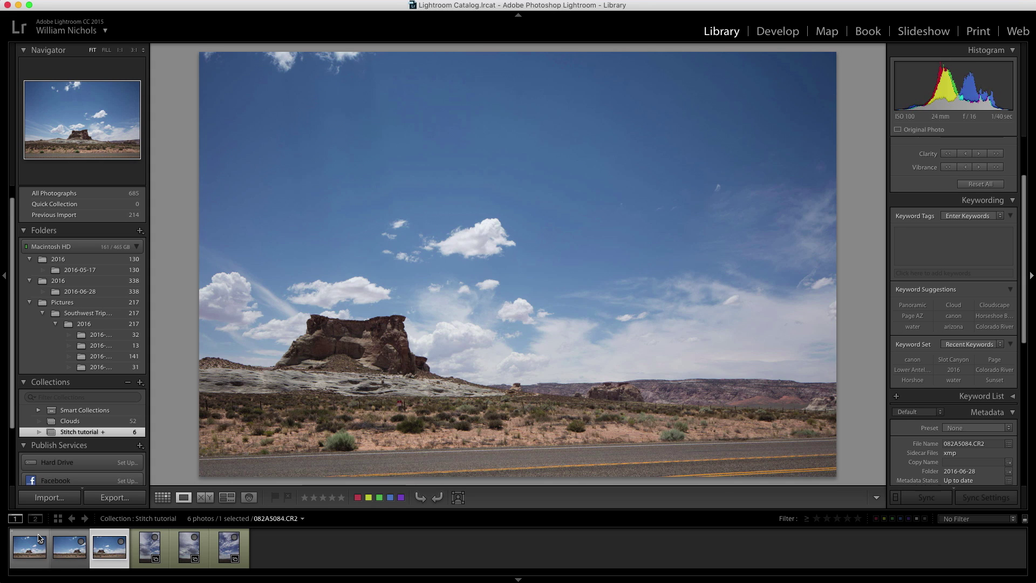
key(Left)
key(Left)
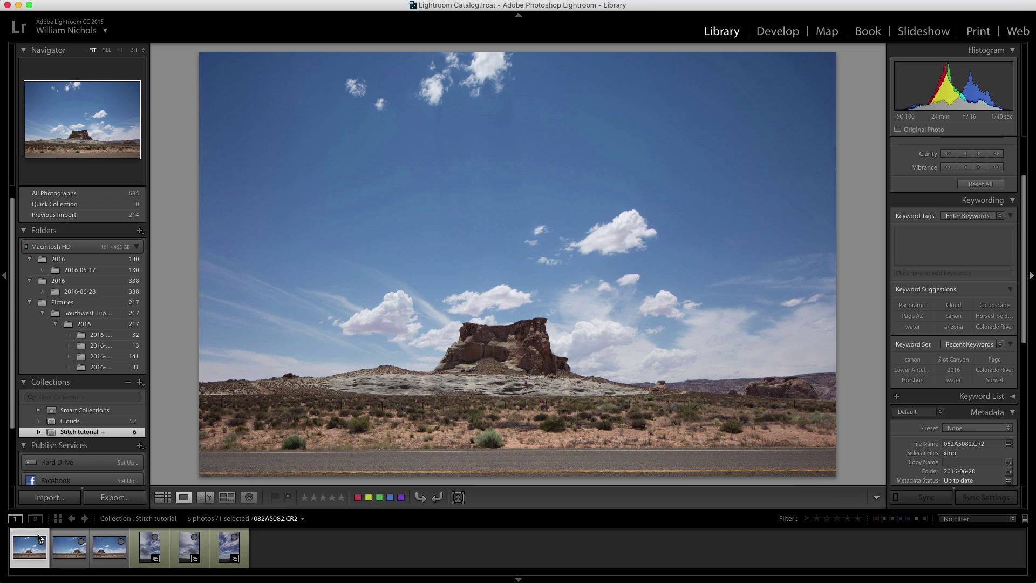
key(Right)
key(Right)
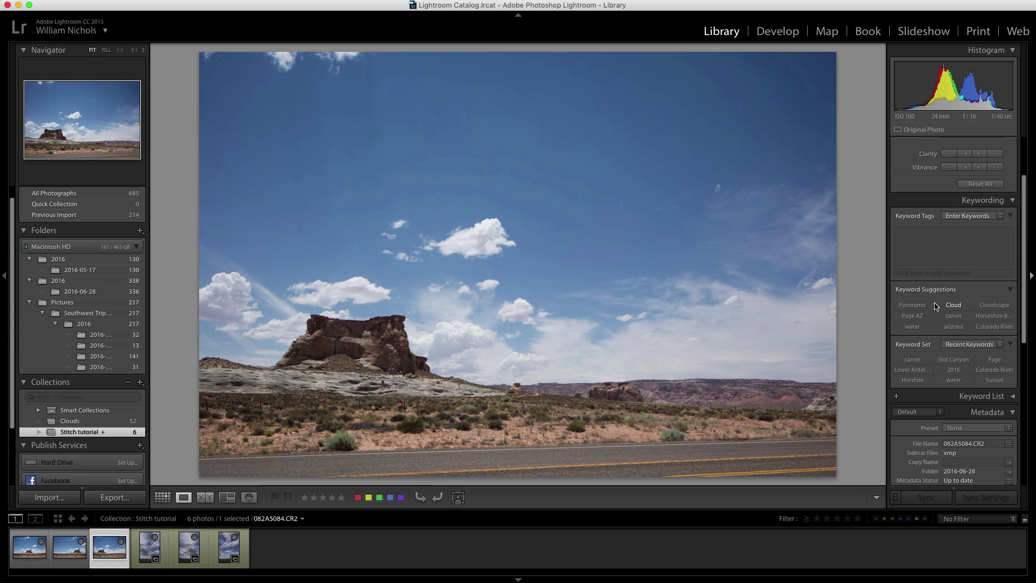
- Examine the capture metadata, such as exposure, focal length and ISO, of the three butte photos
scroll(963, 386, down, 10)
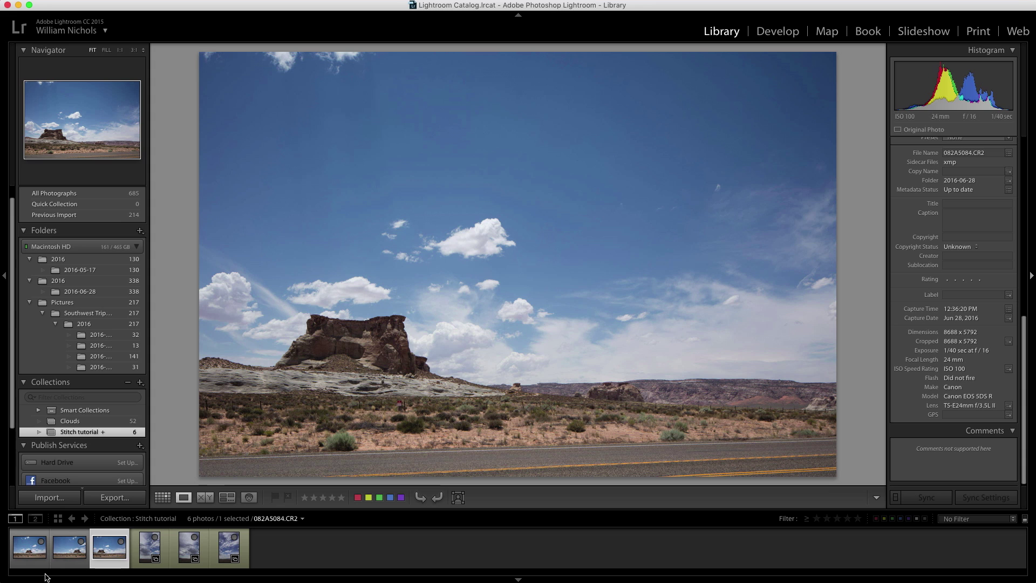
key(Left)
key(Left)
key(Right)
key(Right)
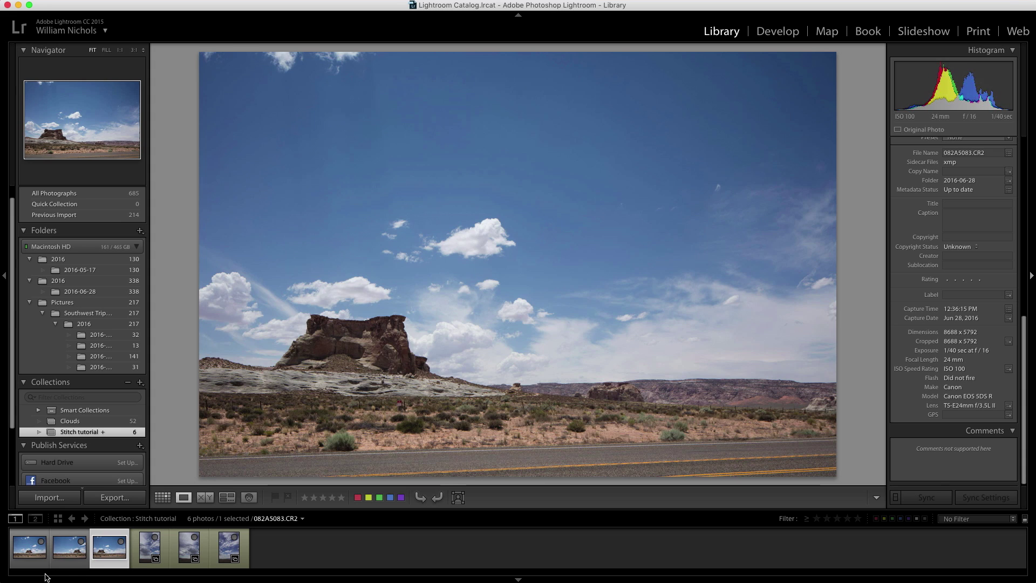
key(Left)
key(Left)
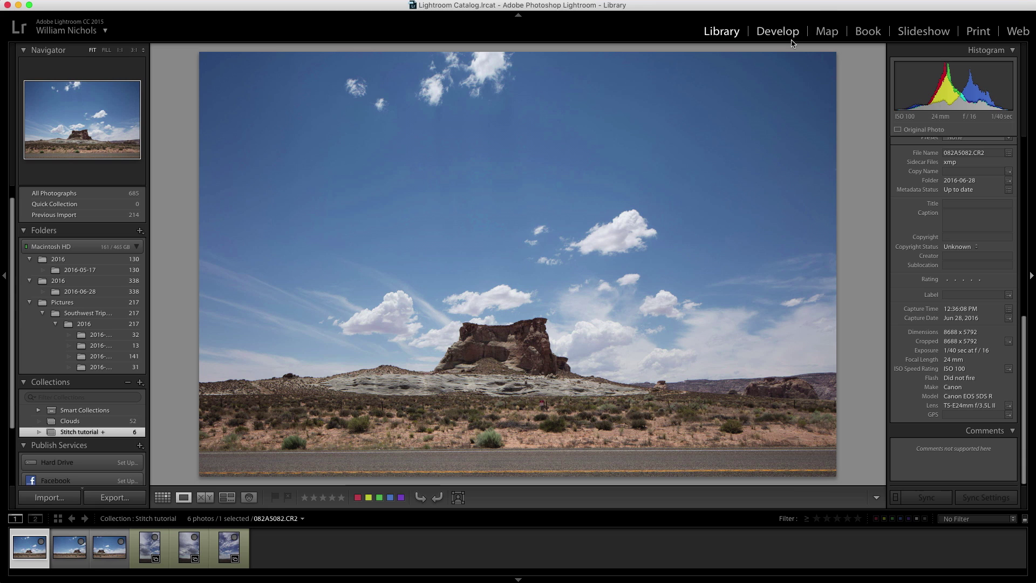
- Open the first butte photo, 082A5082.CR2, for developing and enable lens profile corrections
click(778, 32)
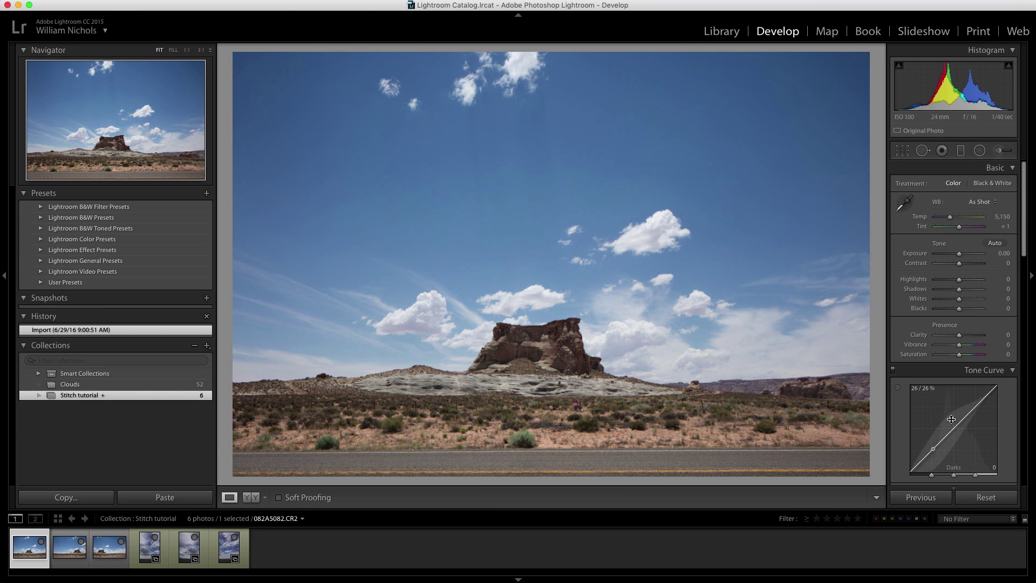
scroll(970, 444, down, 15)
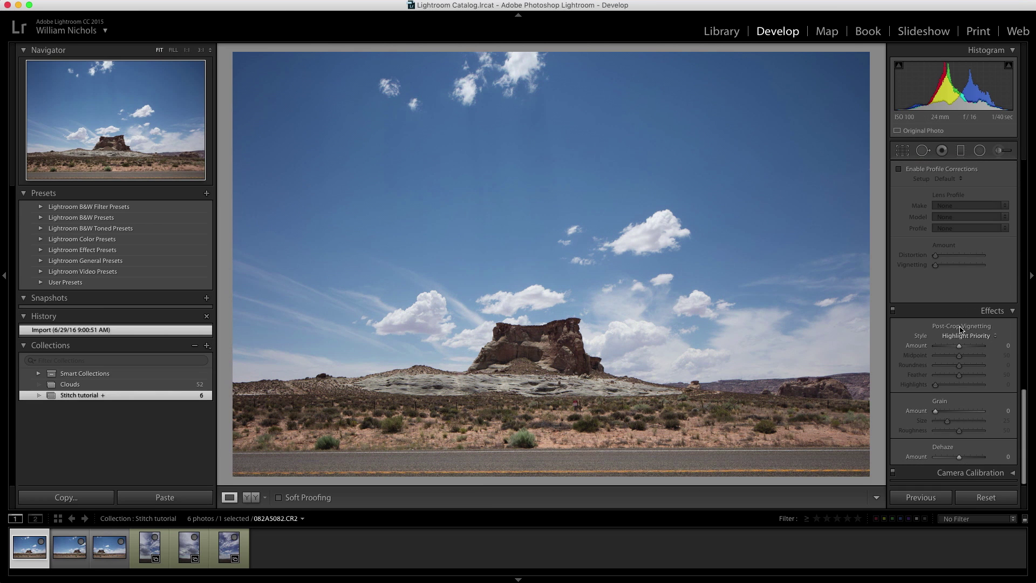
scroll(938, 268, up, 15)
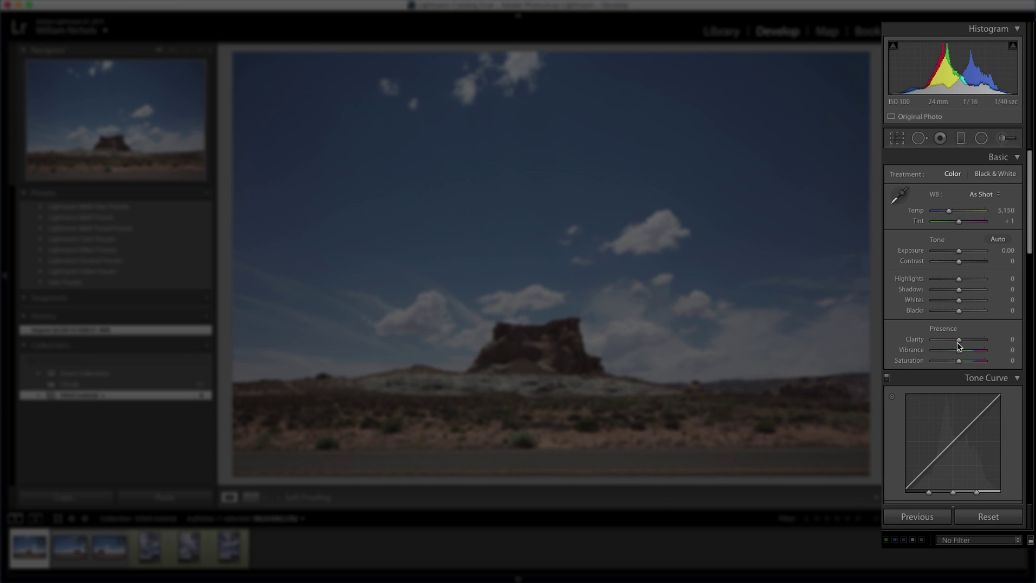
scroll(958, 346, down, 3)
scroll(958, 347, down, 10)
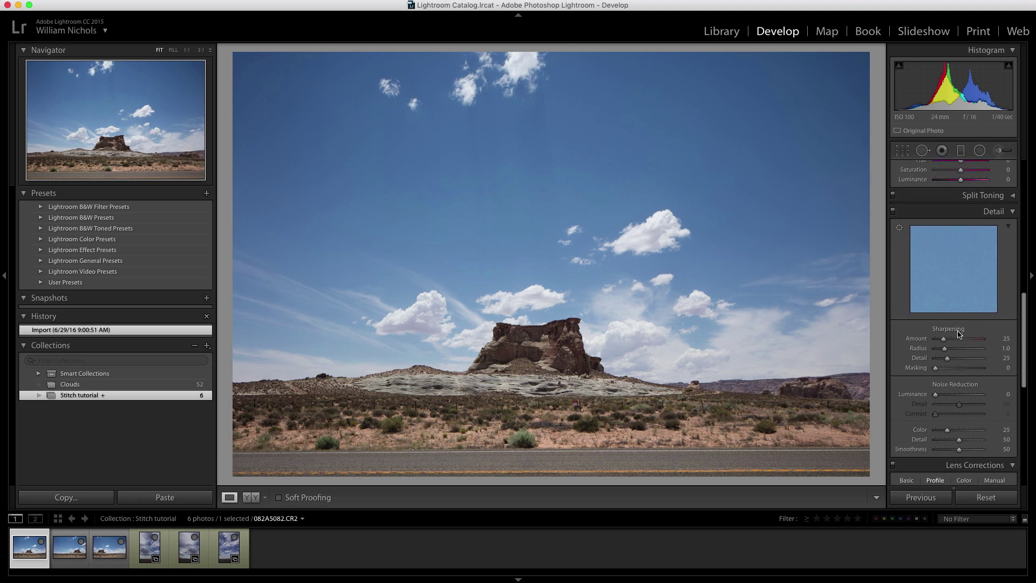
scroll(958, 331, down, 3)
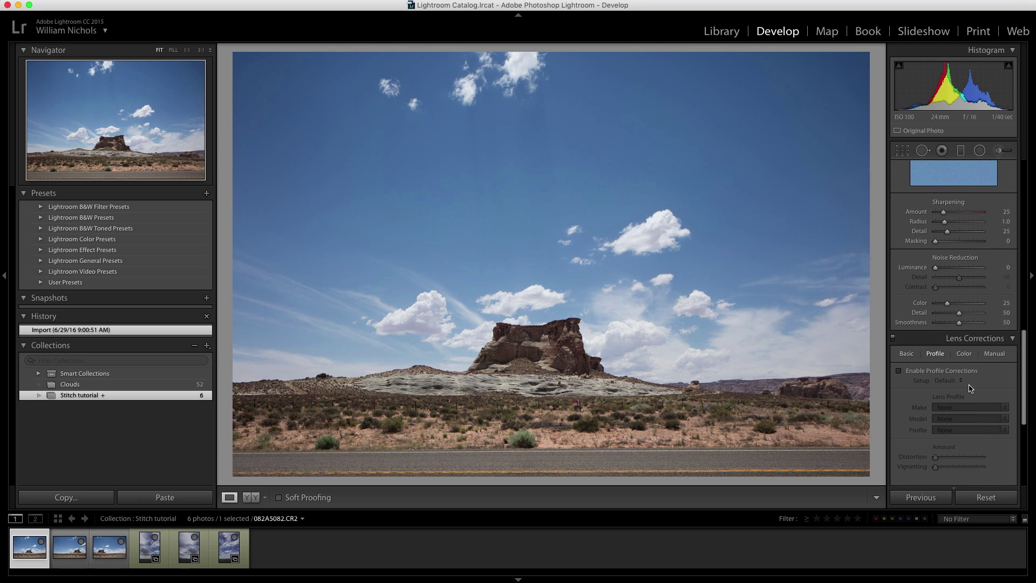
scroll(967, 354, down, 3)
click(942, 312)
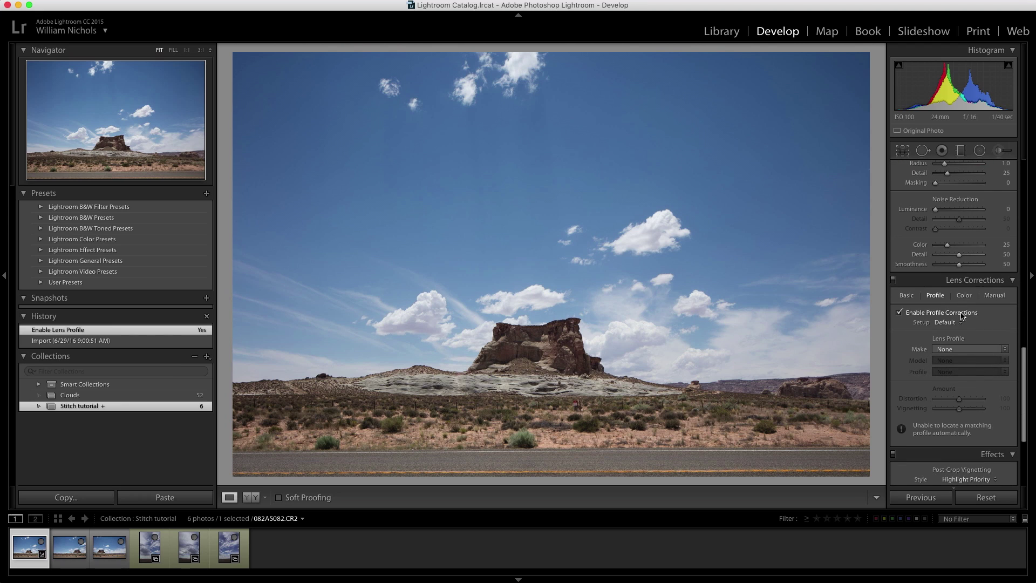
- Set the first photo's lens profile setup to Auto, then assign the Canon make and a Canon EF 24mm lens model
click(954, 324)
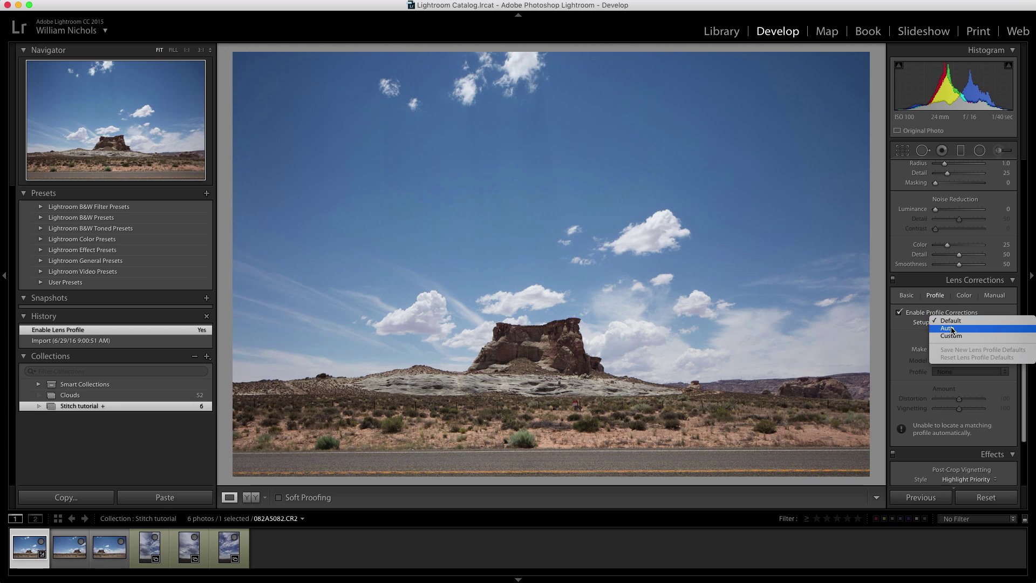
click(948, 328)
click(967, 360)
click(960, 360)
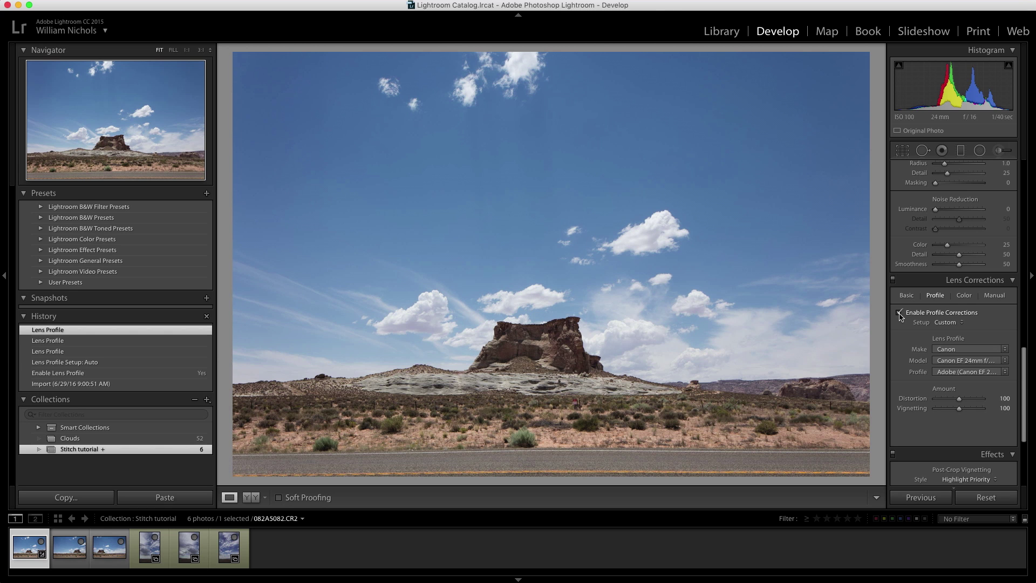
- Compare the first photo with and without lens profile corrections, leaving the corrections enabled
click(899, 313)
click(899, 313)
click(899, 313)
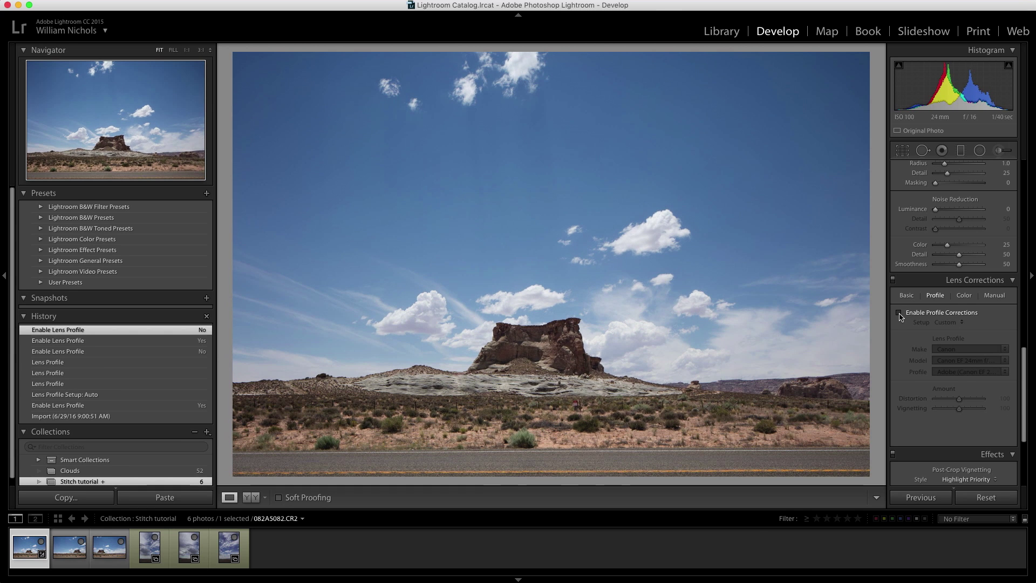
click(900, 314)
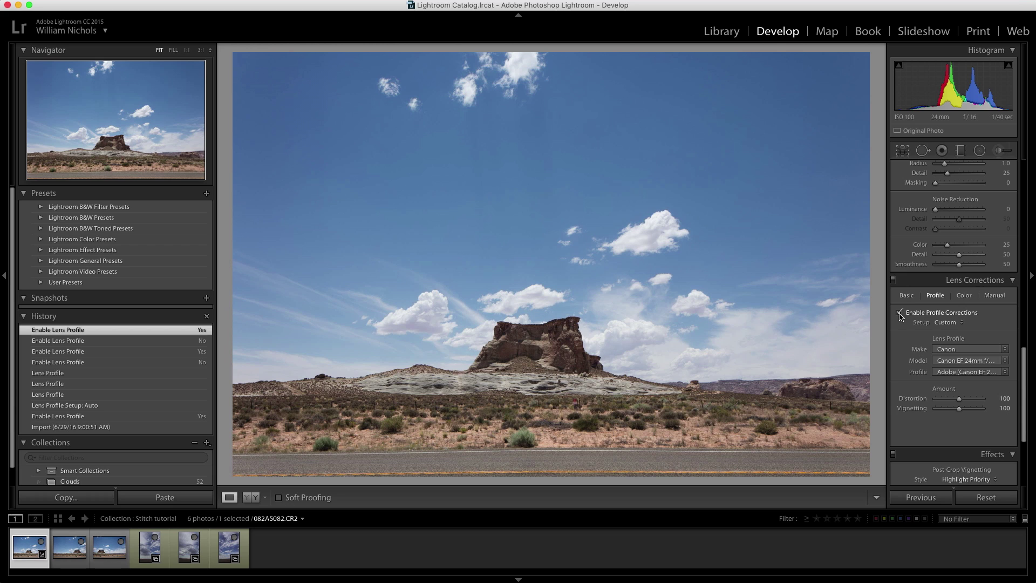
click(900, 314)
click(900, 314)
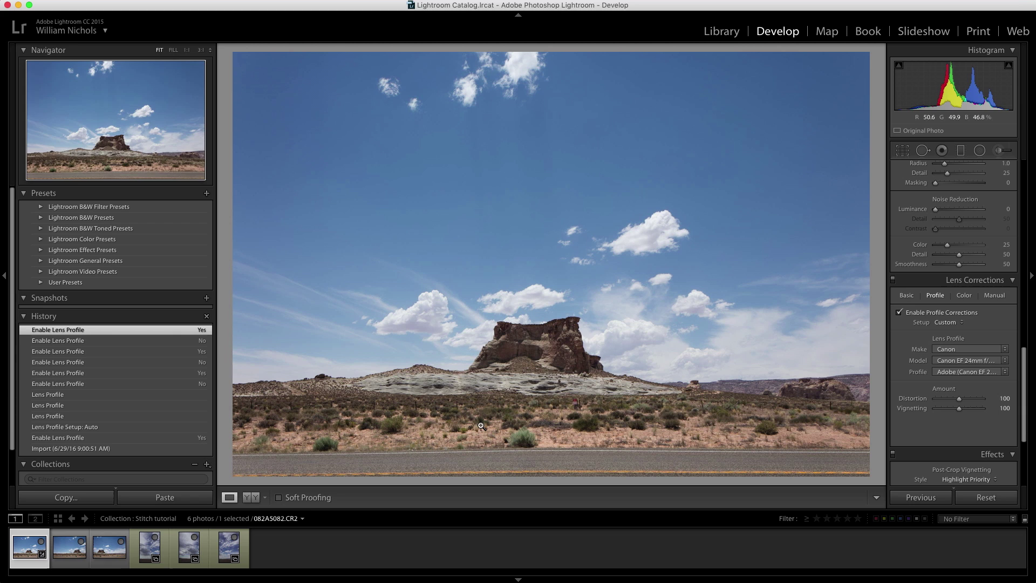
- Enable lens profile corrections on the second butte photo, 082A5083.CR2, with setup kept at Default and make set to Canon
click(76, 536)
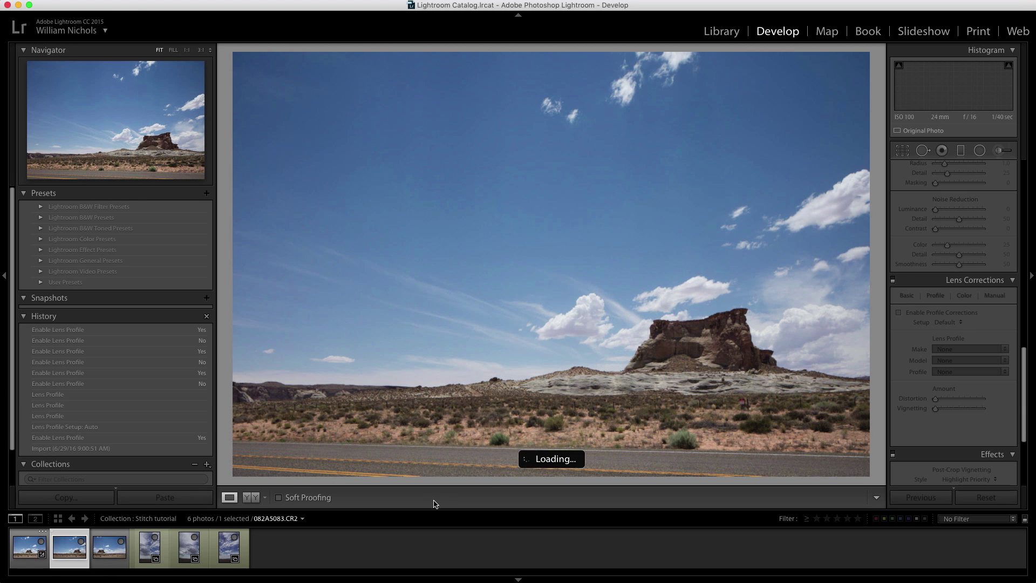
click(945, 323)
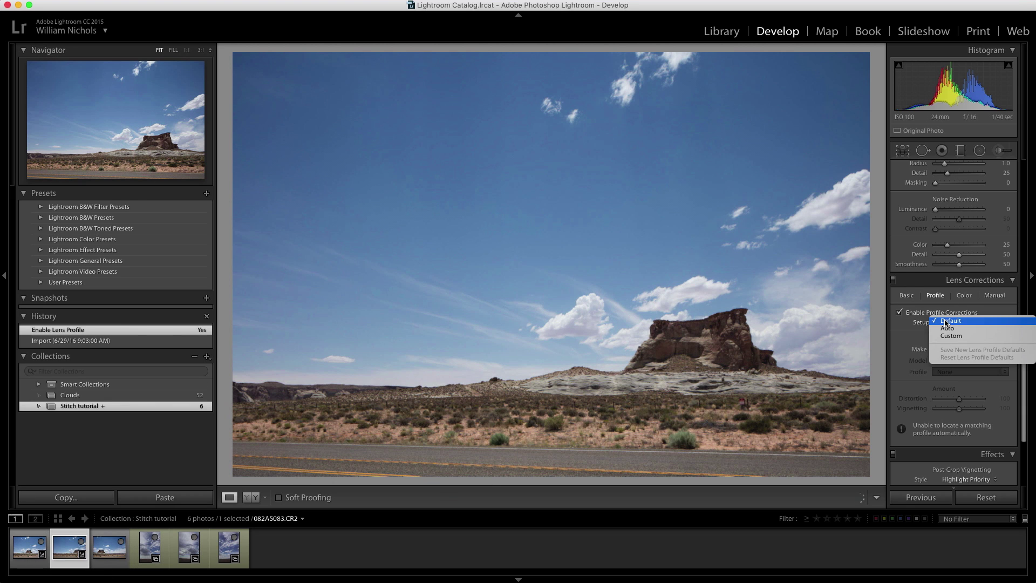
click(949, 322)
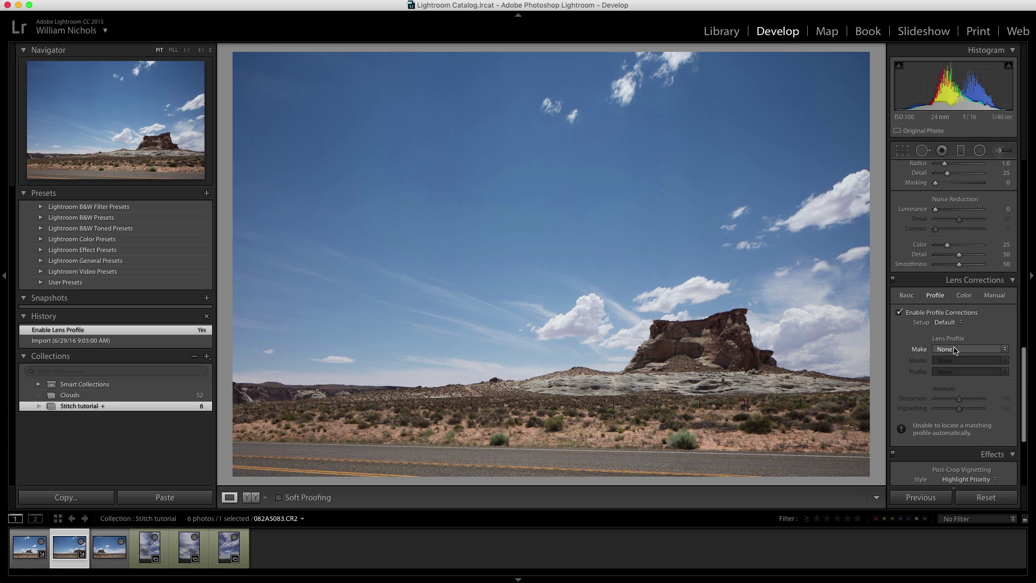
click(955, 349)
click(947, 369)
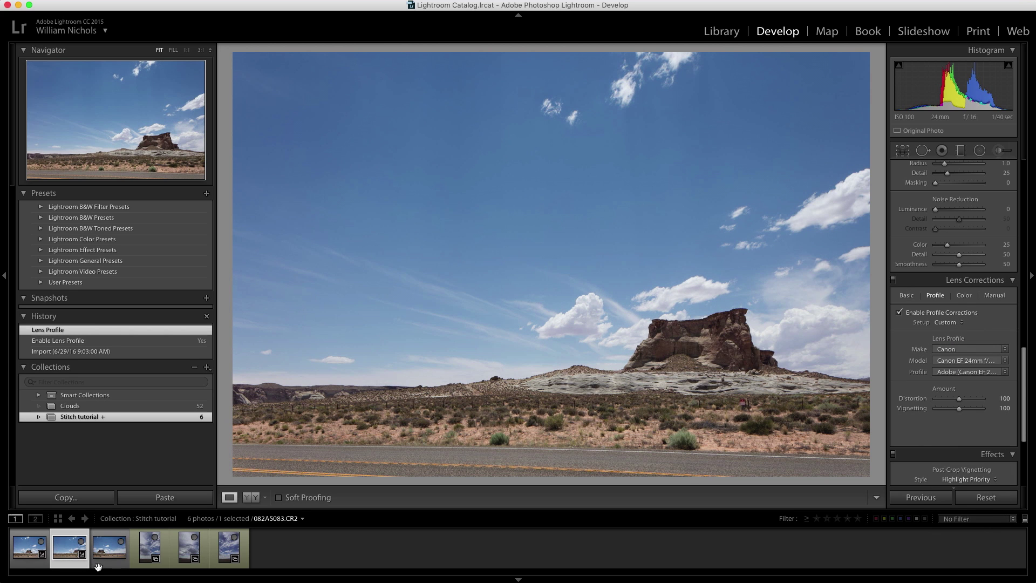
- Enable lens profile corrections on the third butte photo, 082A5084.CR2, with setup Auto and make Canon
click(100, 564)
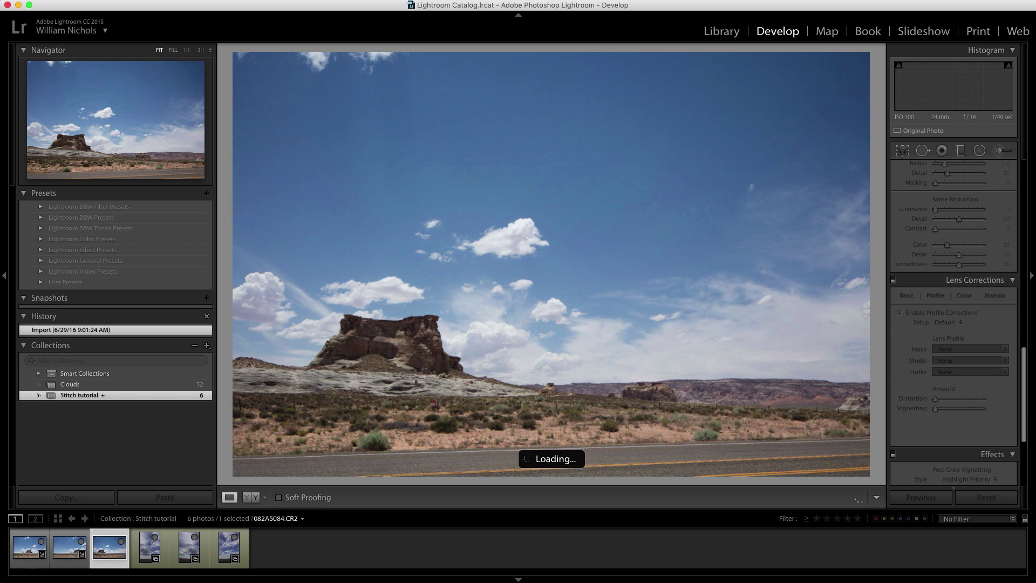
click(949, 312)
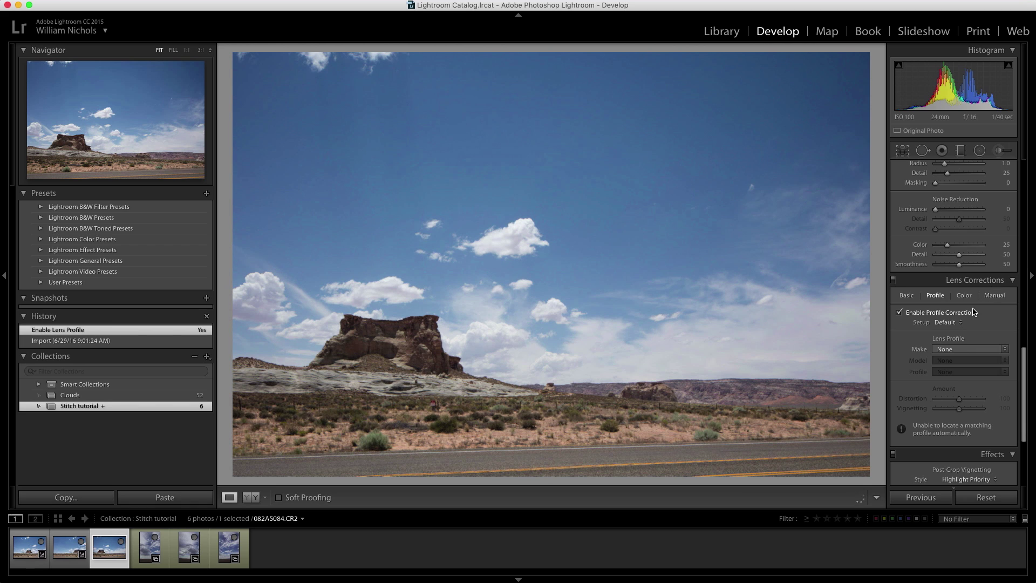
click(950, 323)
click(947, 332)
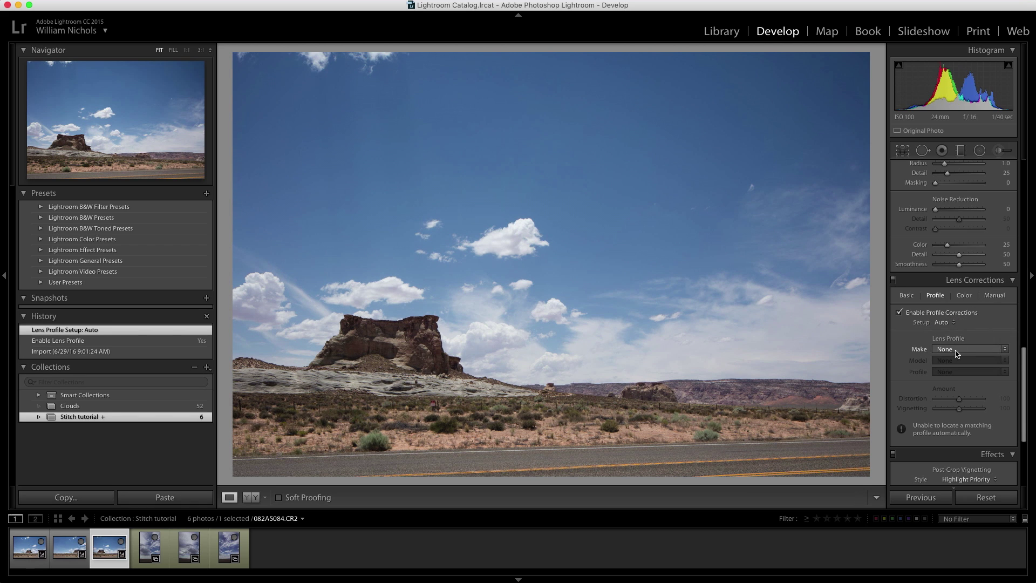
click(957, 351)
click(953, 370)
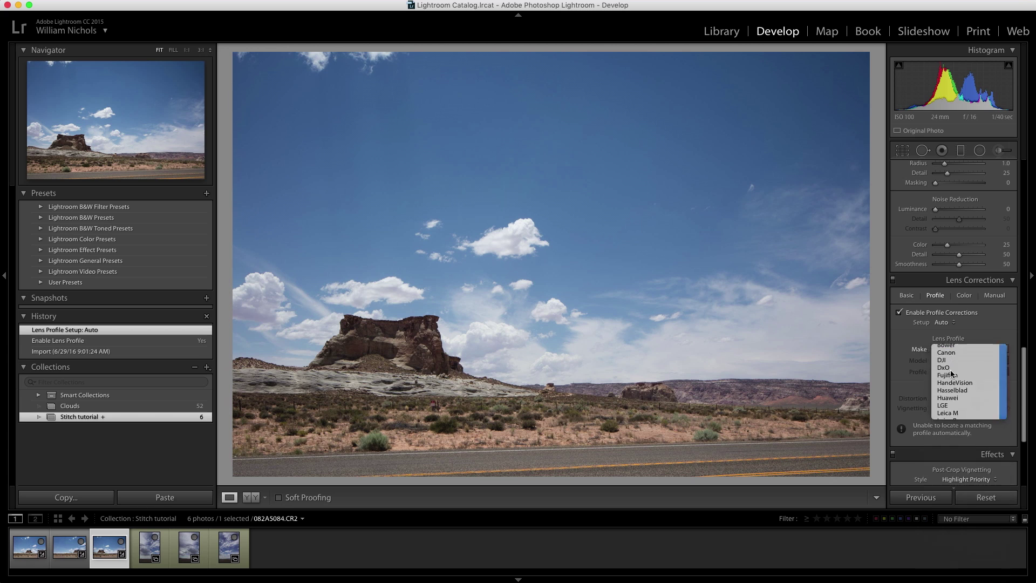
- Clear the photo selection and review the three lens-corrected butte photos in sequence
click(354, 556)
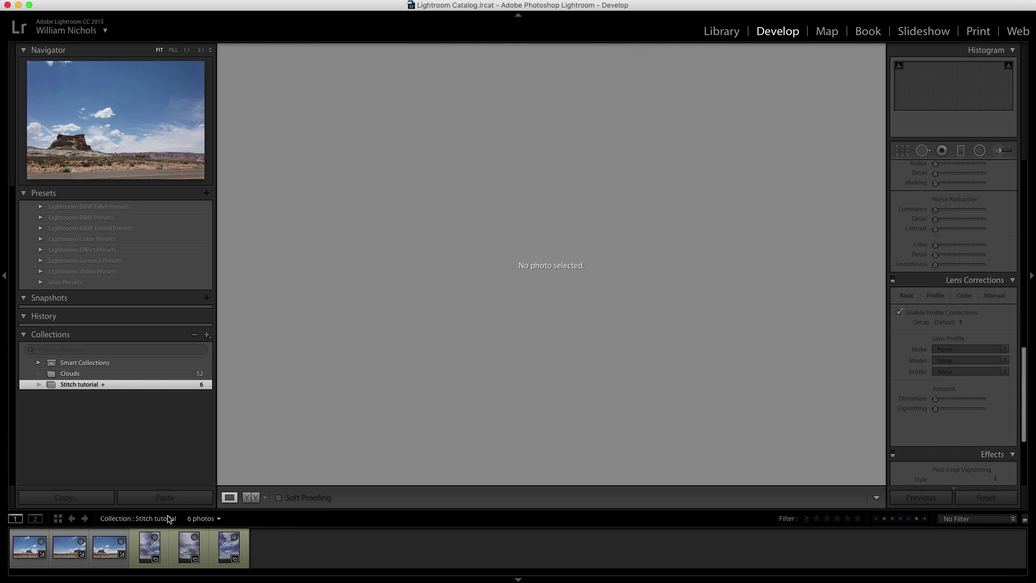
click(41, 537)
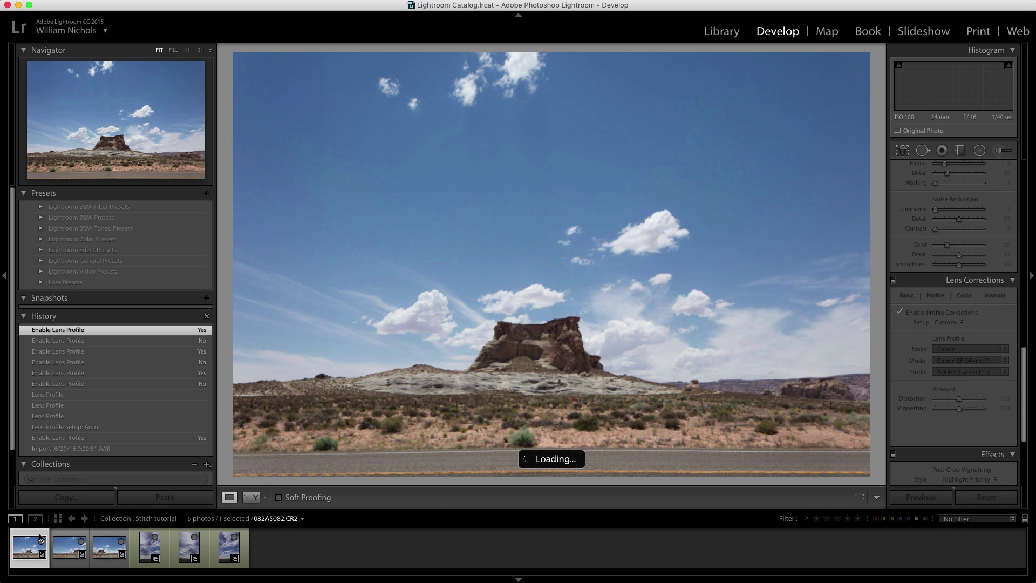
key(Right)
key(Right)
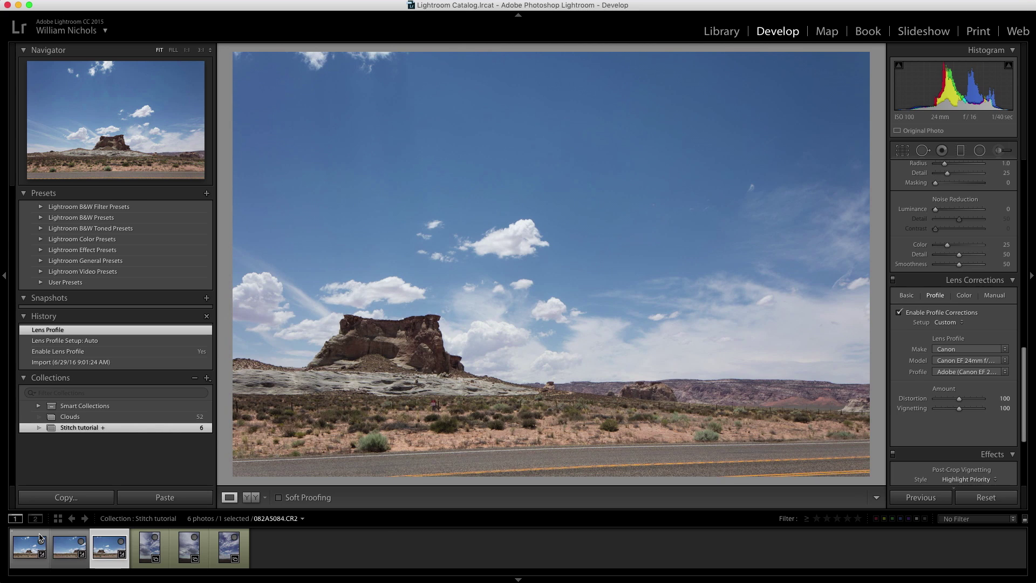
- Select the three lens-corrected butte photos and open a panorama merge preview for them
key(Left)
key(Left)
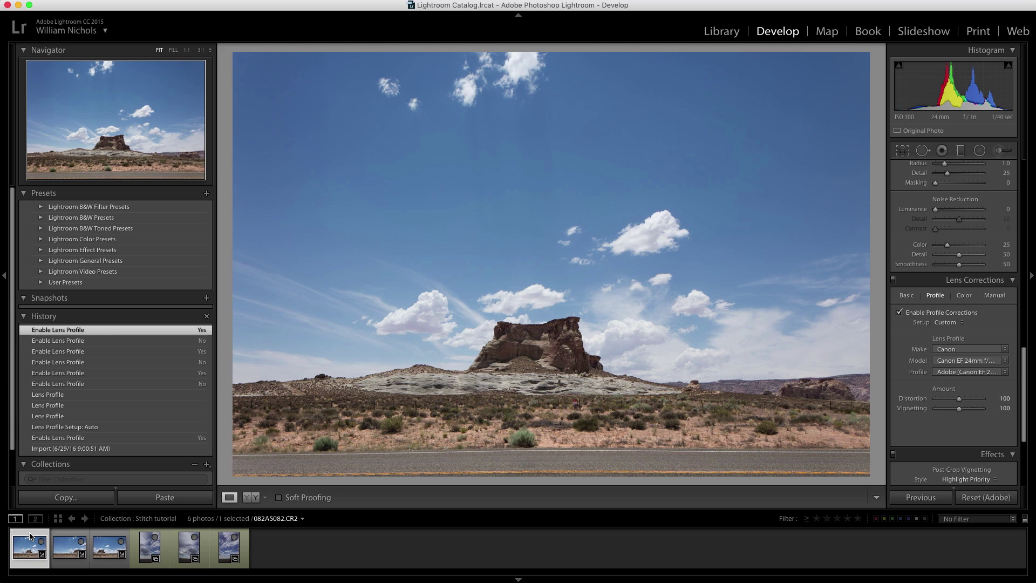
click(107, 534)
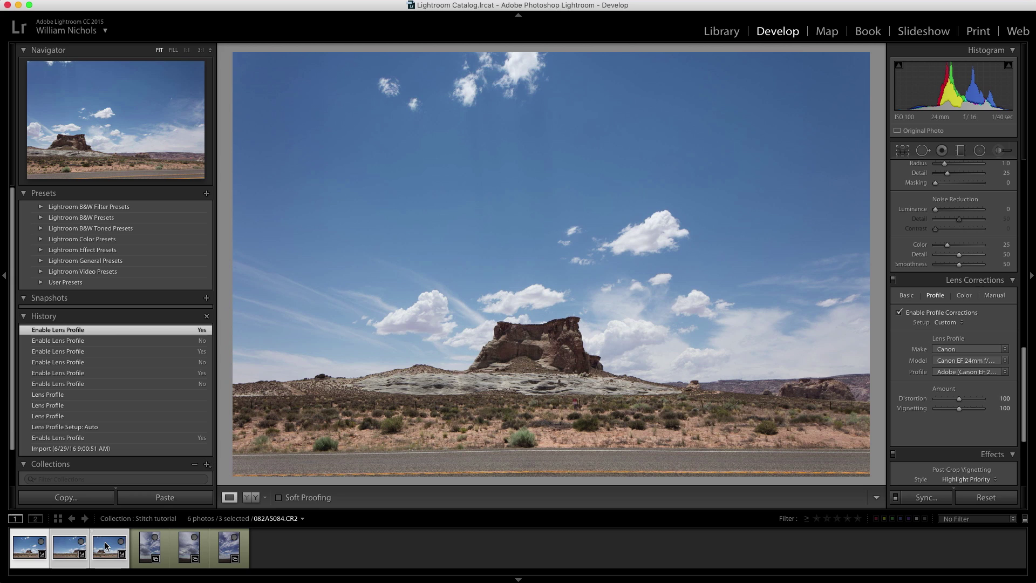
right_click(104, 542)
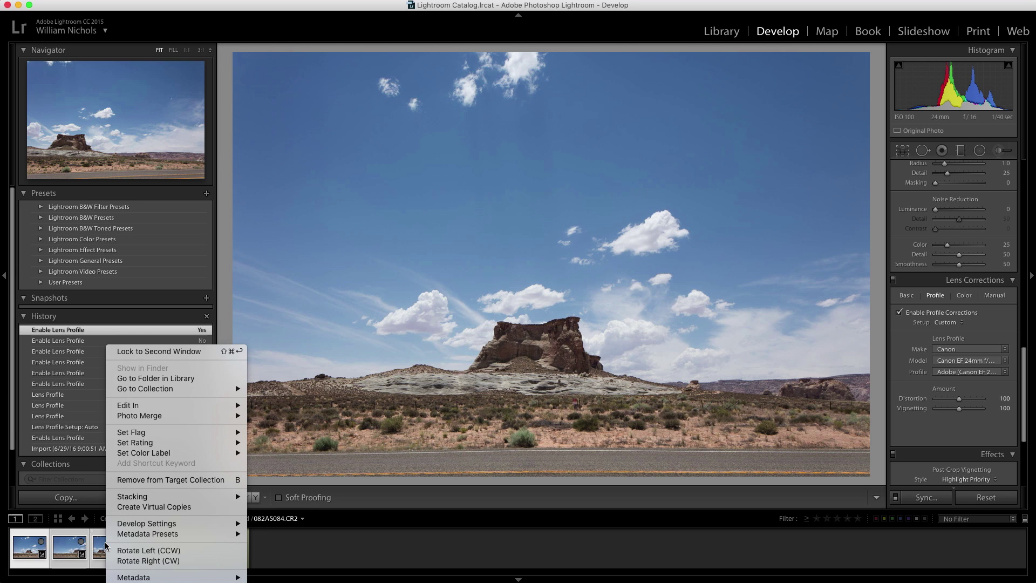
mouse_move(176, 416)
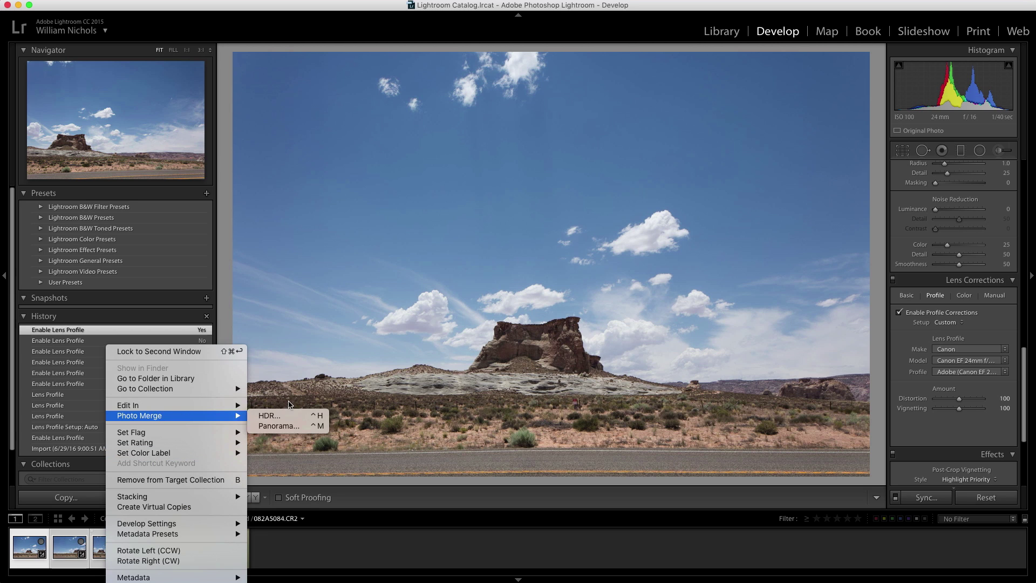
click(285, 428)
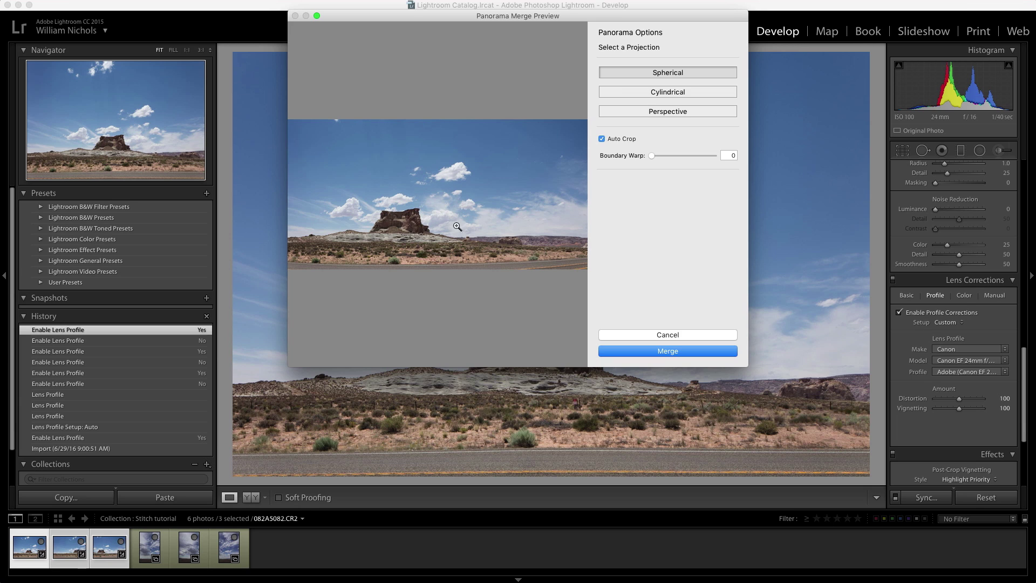
- Check the butte preview without Auto Crop, then merge it as a spherical panorama with Auto Crop enabled and display the merged photo
click(631, 140)
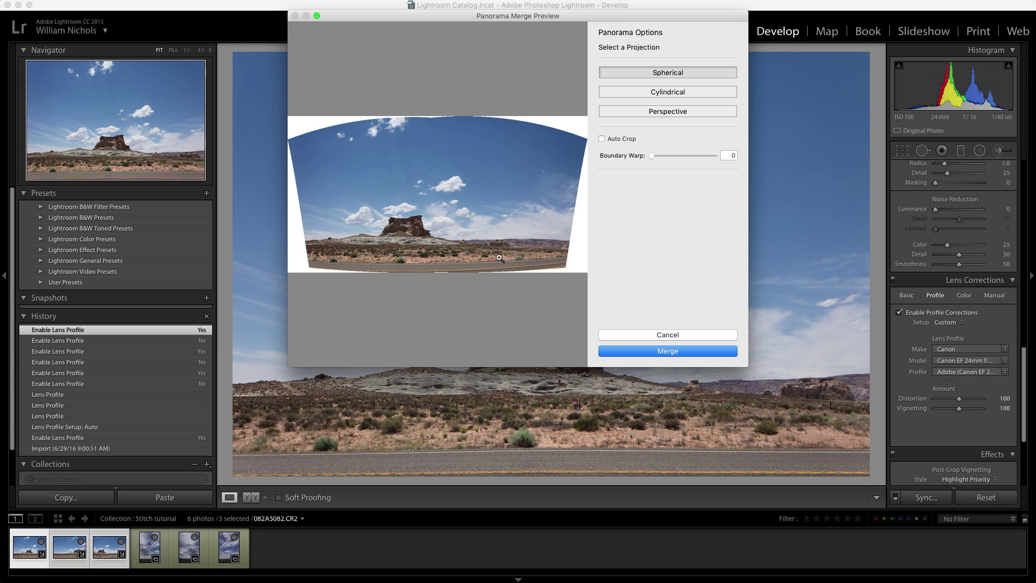
click(621, 139)
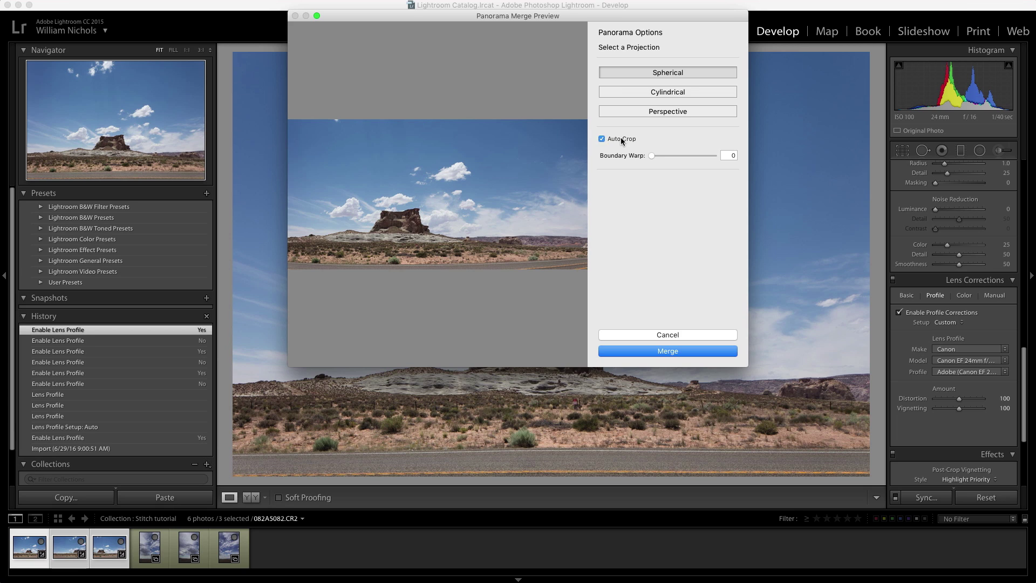
click(672, 352)
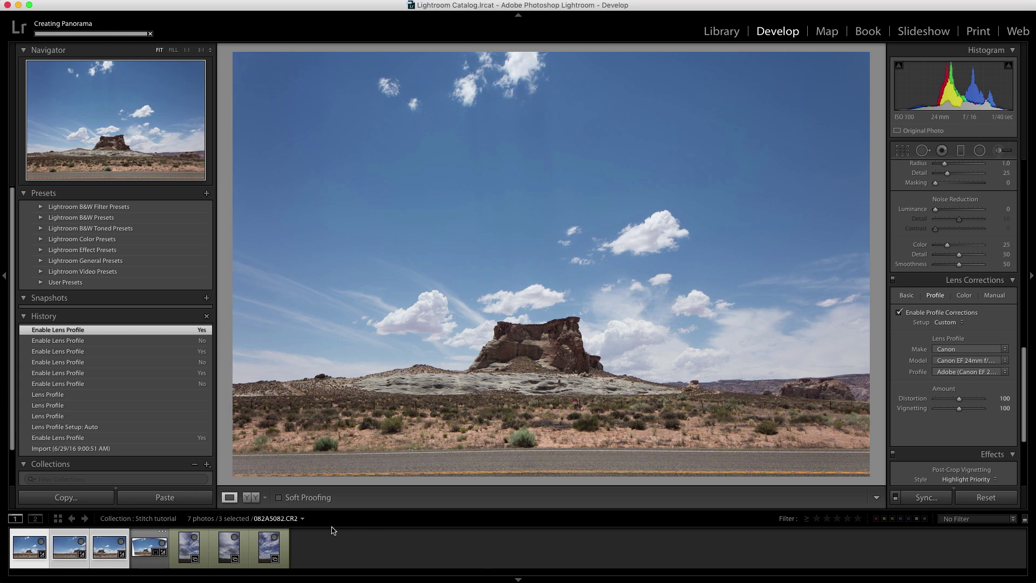
click(152, 566)
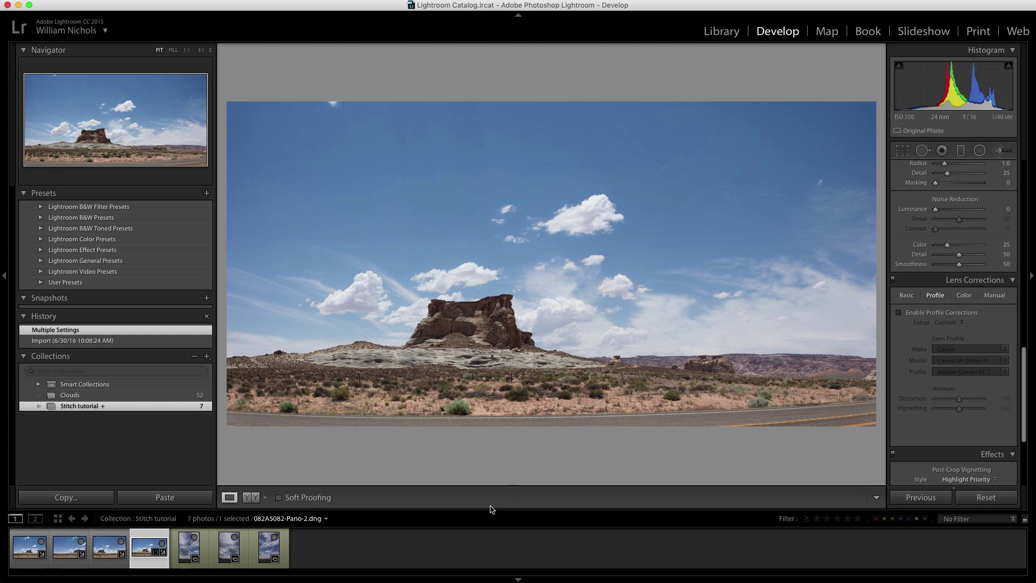
- Review the three vertical cloud photos back and forth to examine how their framing overlaps
click(287, 550)
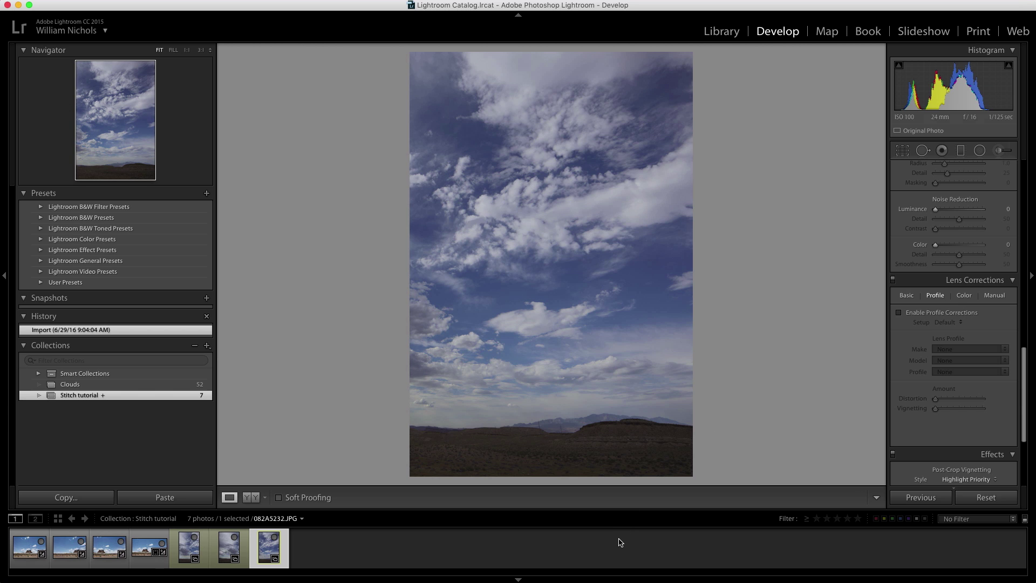
key(Left)
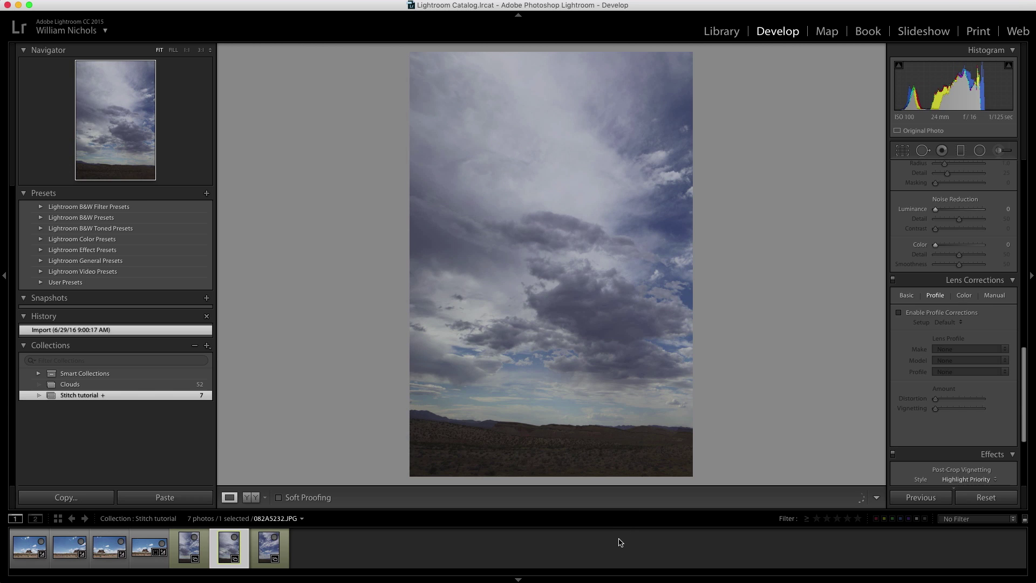
key(Left)
key(Right)
key(Right)
key(Left)
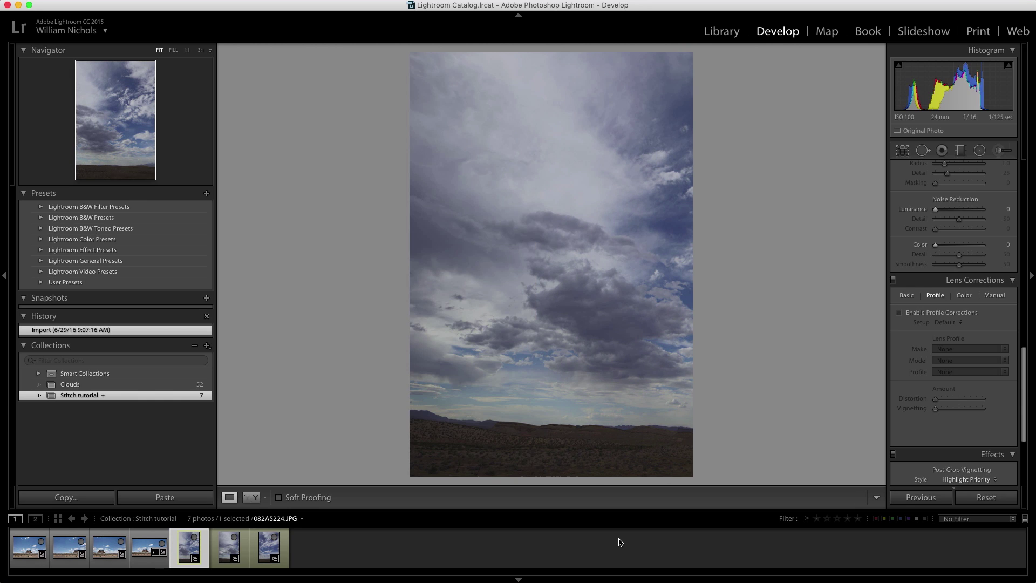
key(Right)
key(Left)
key(Left)
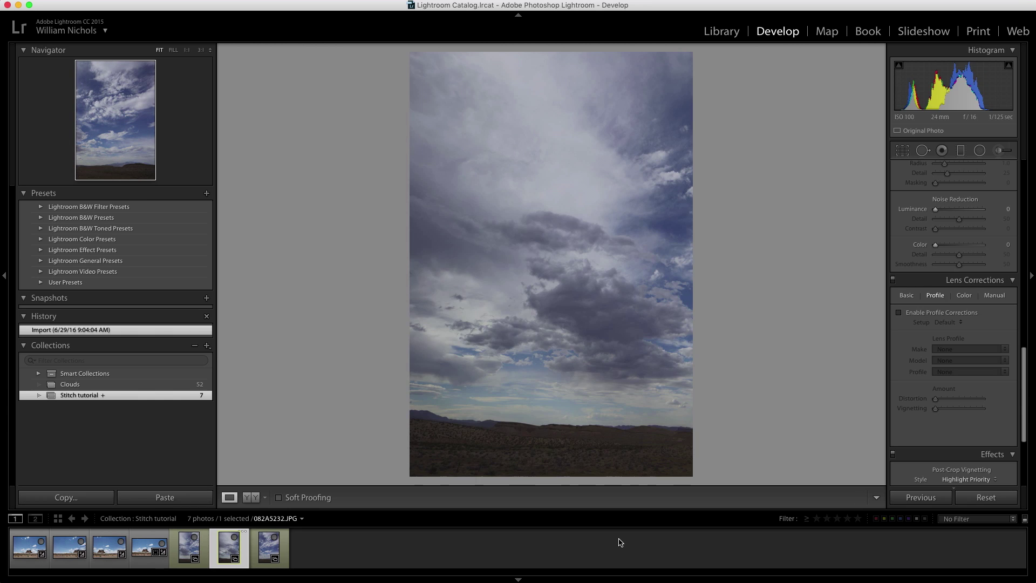
key(Right)
key(Right)
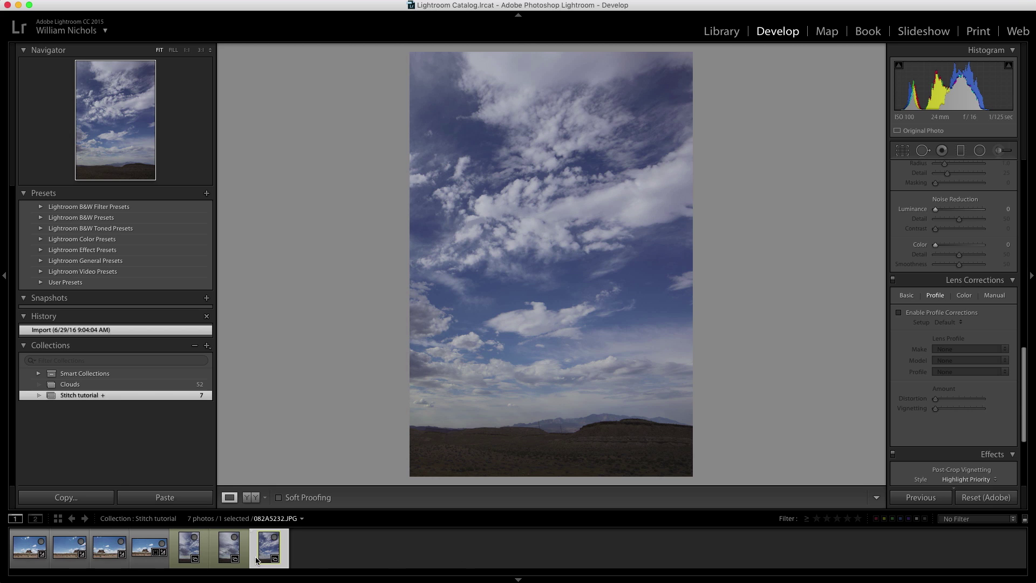
- Select the three vertical cloud photos and open a panorama merge preview for them
shift+click(204, 547)
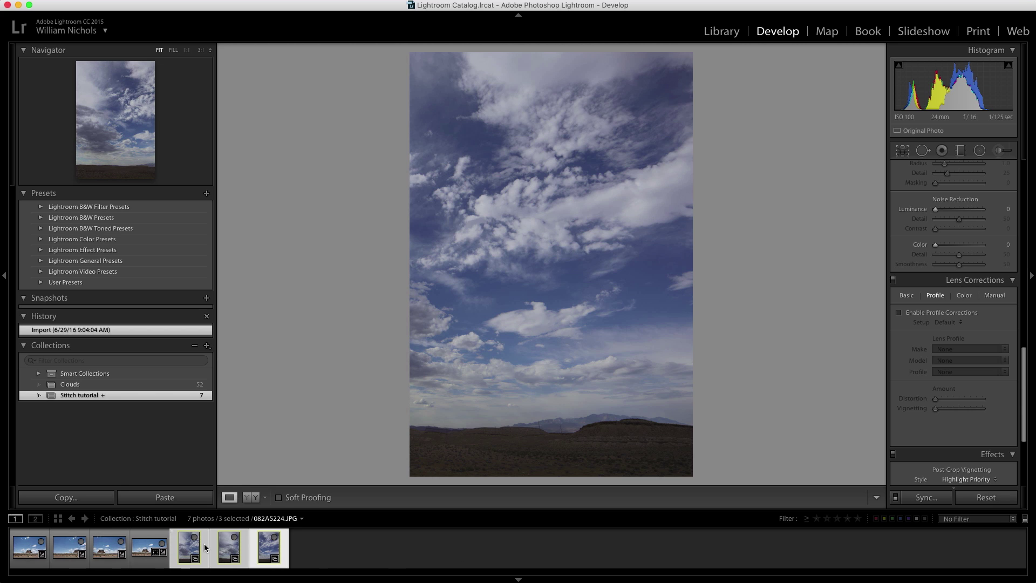
right_click(206, 548)
mouse_move(258, 416)
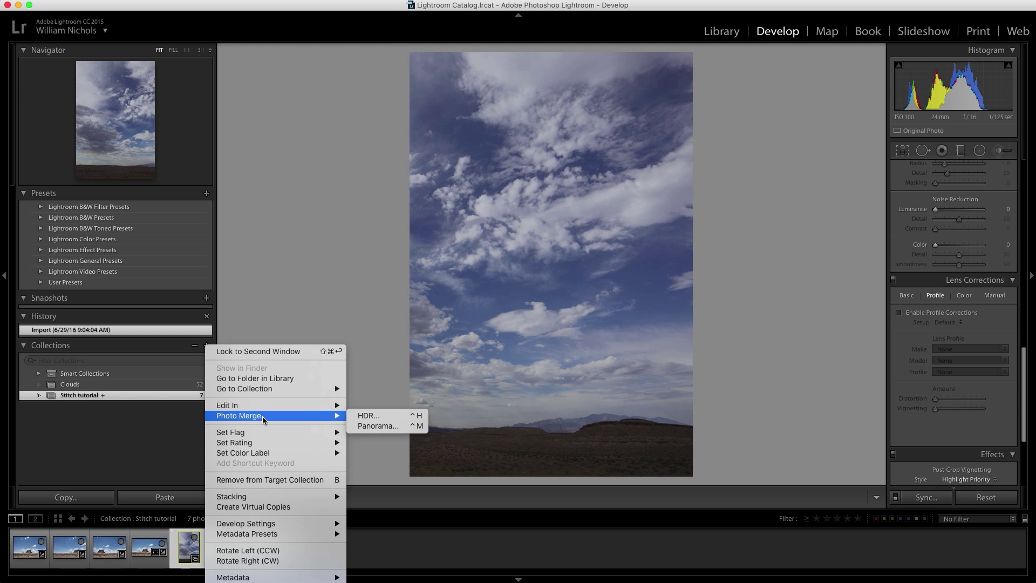
click(377, 427)
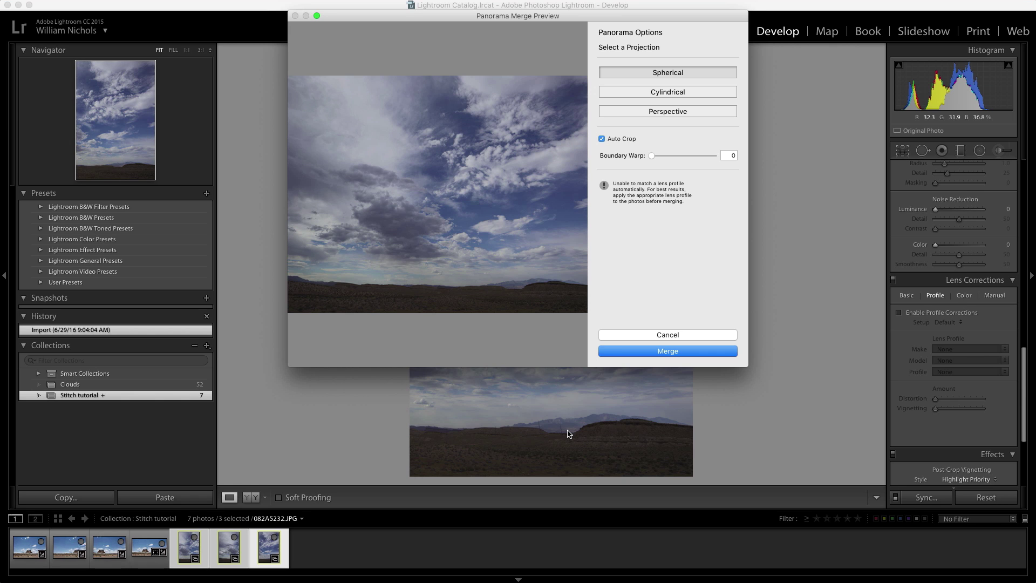
- Compare the cloud preview without Auto Crop, then merge it as a spherical panorama with Auto Crop enabled and display the merged photo
click(613, 139)
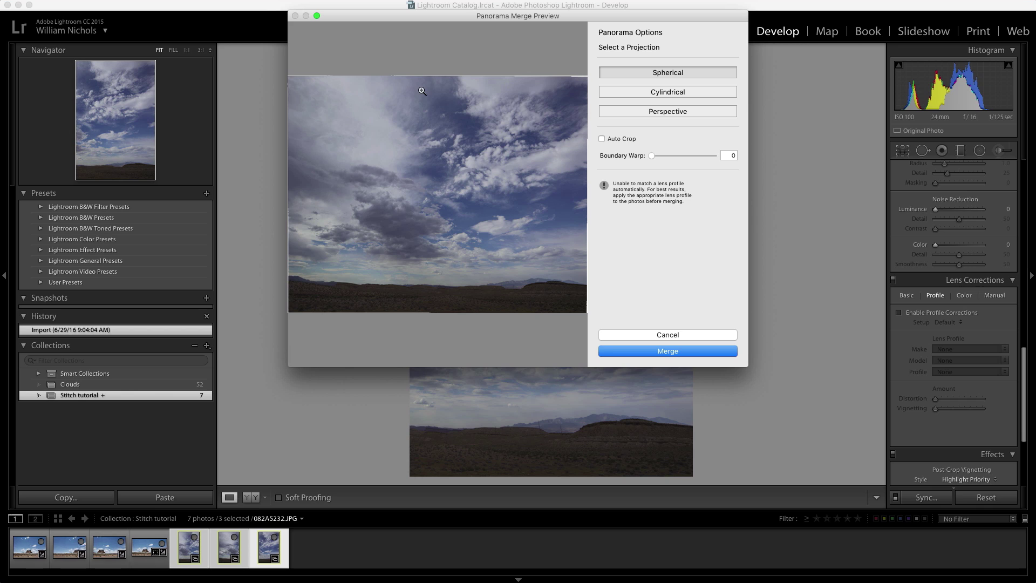
click(610, 137)
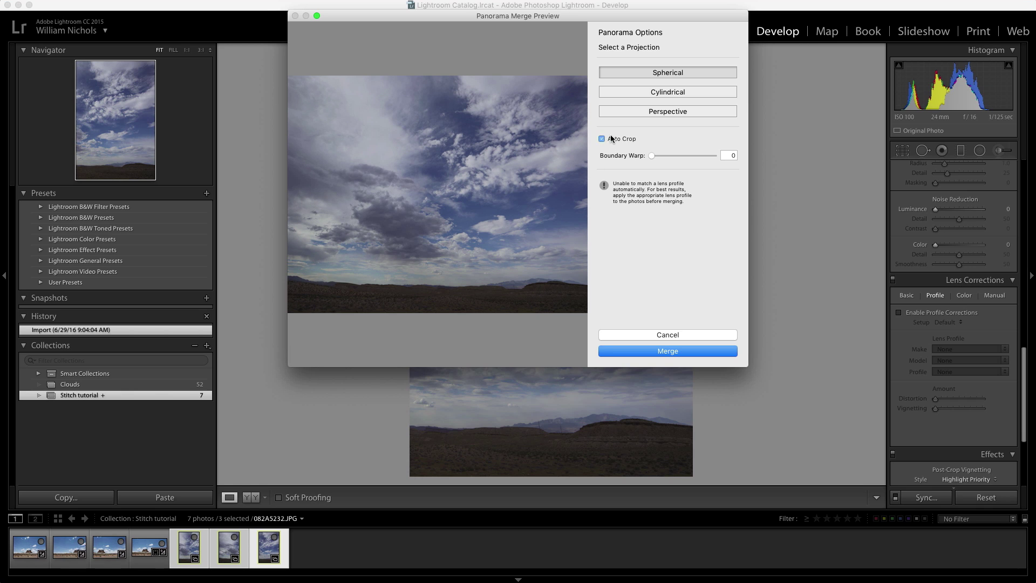
click(671, 350)
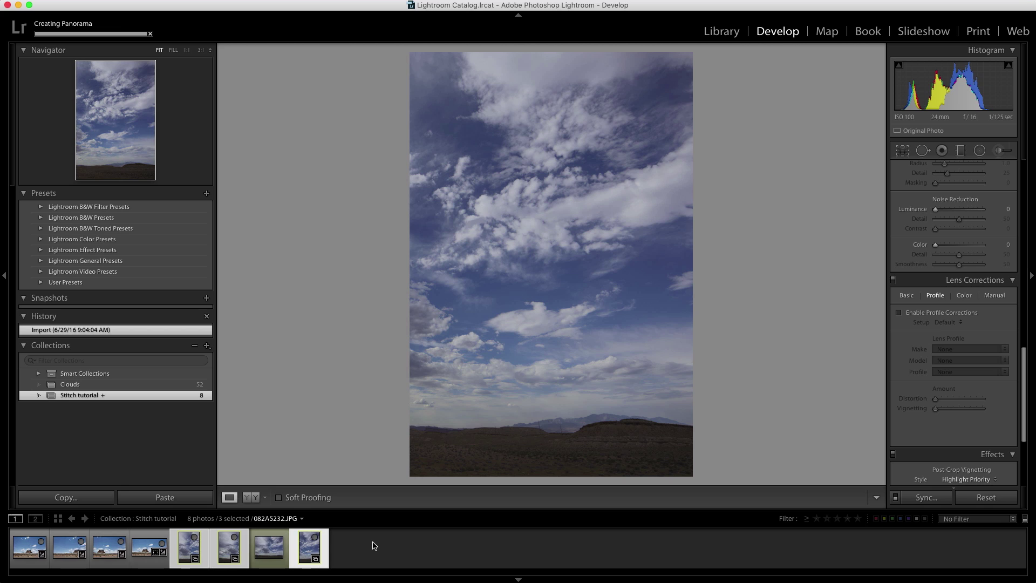
click(281, 561)
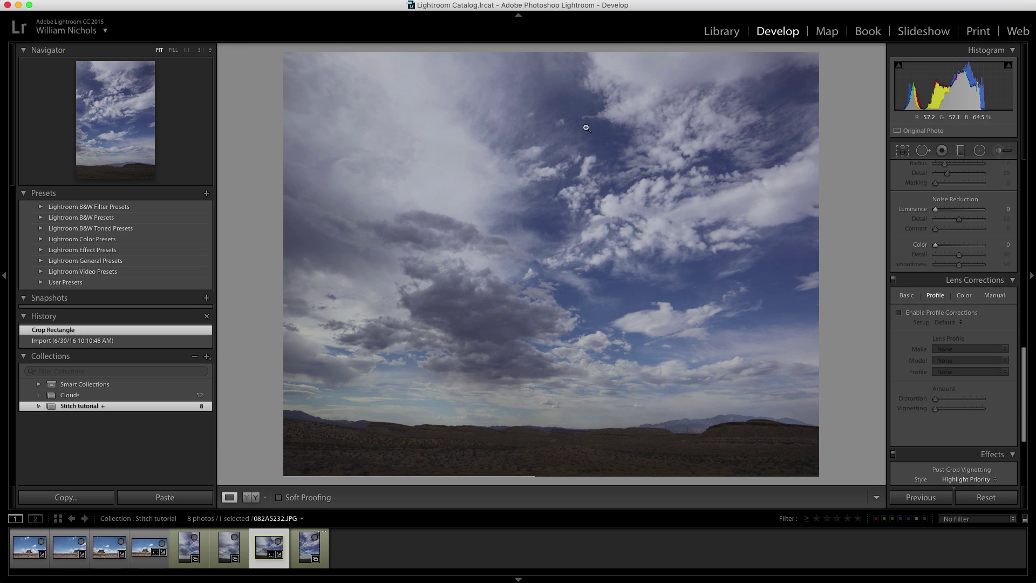
- Compare the merged cloud panorama with its vertical source photos, ending on the panorama
click(323, 547)
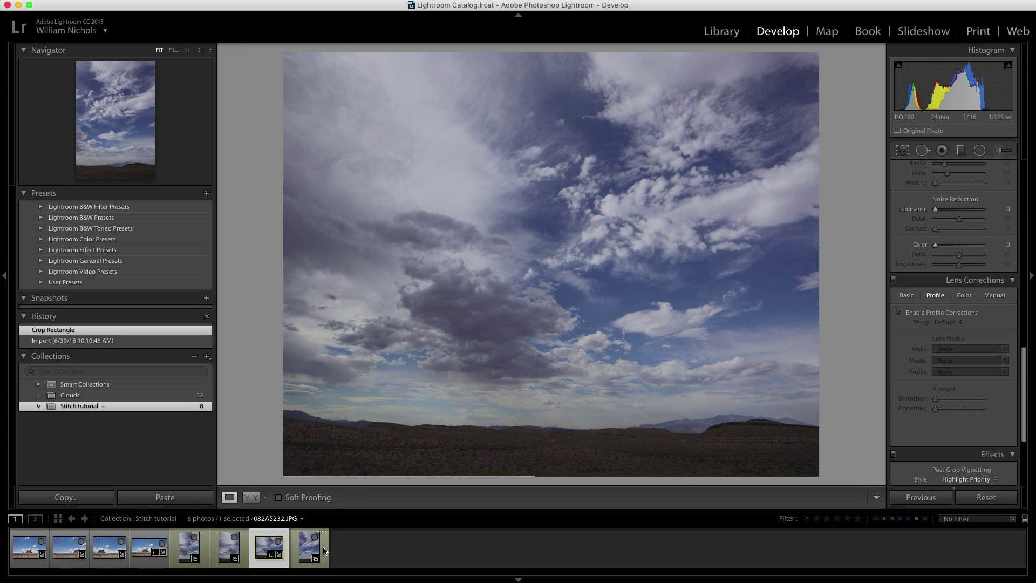
key(Left)
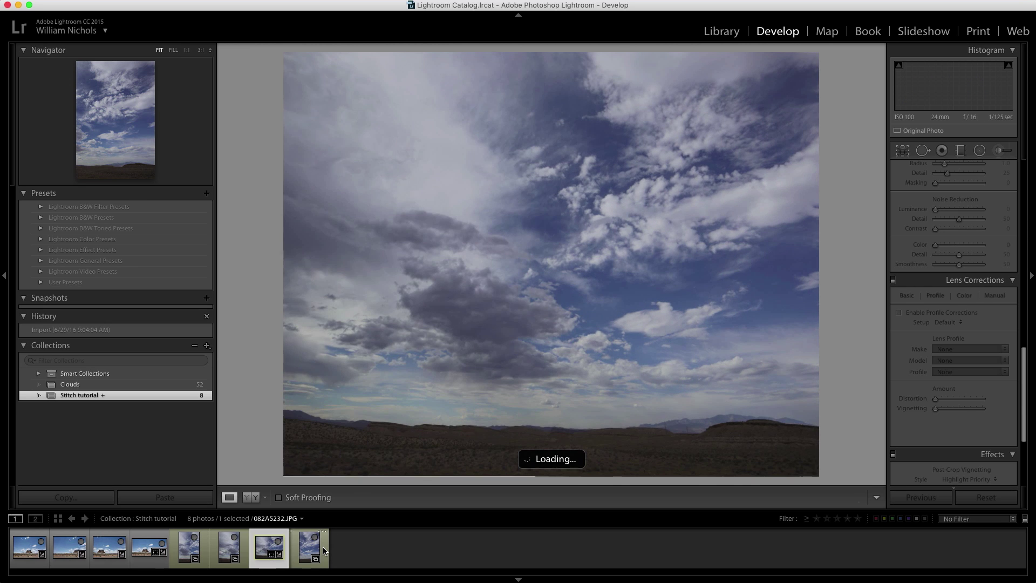
key(Left)
key(Left)
key(Right)
key(Right)
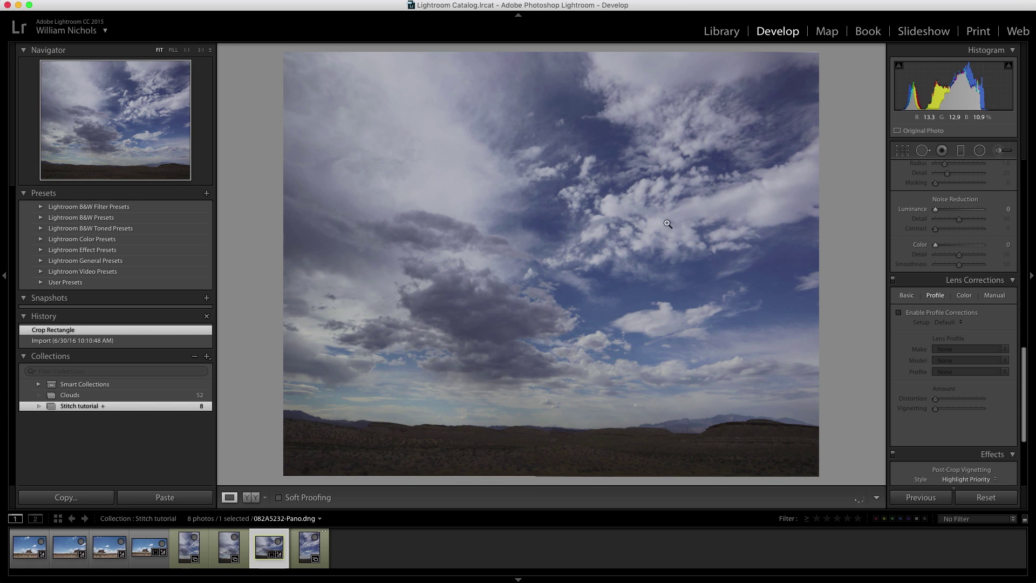
- Apply automatic tone adjustment to the merged cloud panorama, 082A5232-Pano.dng, and redisplay it after clearing the selection
scroll(966, 276, up, 8)
scroll(966, 275, up, 5)
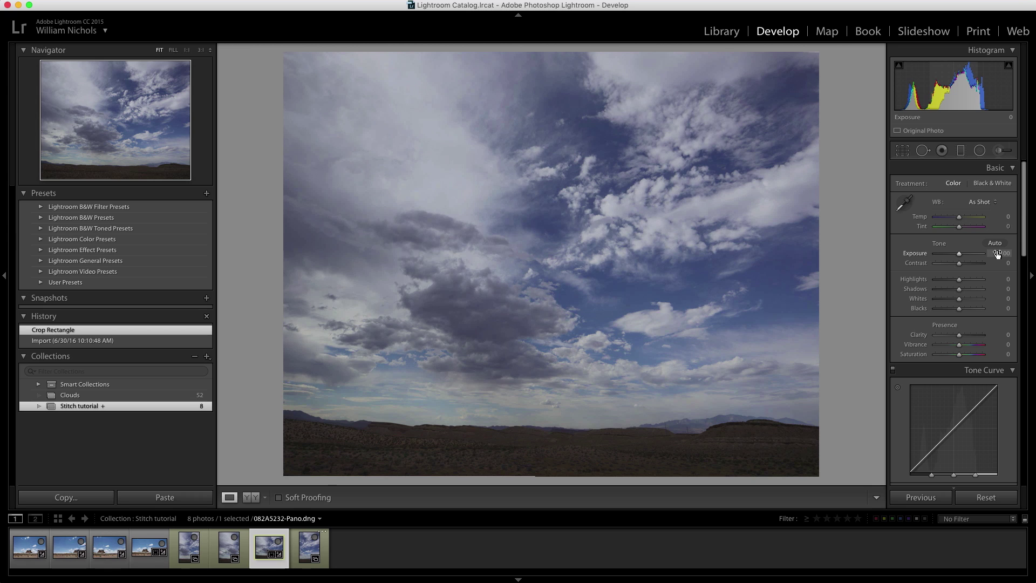
click(997, 253)
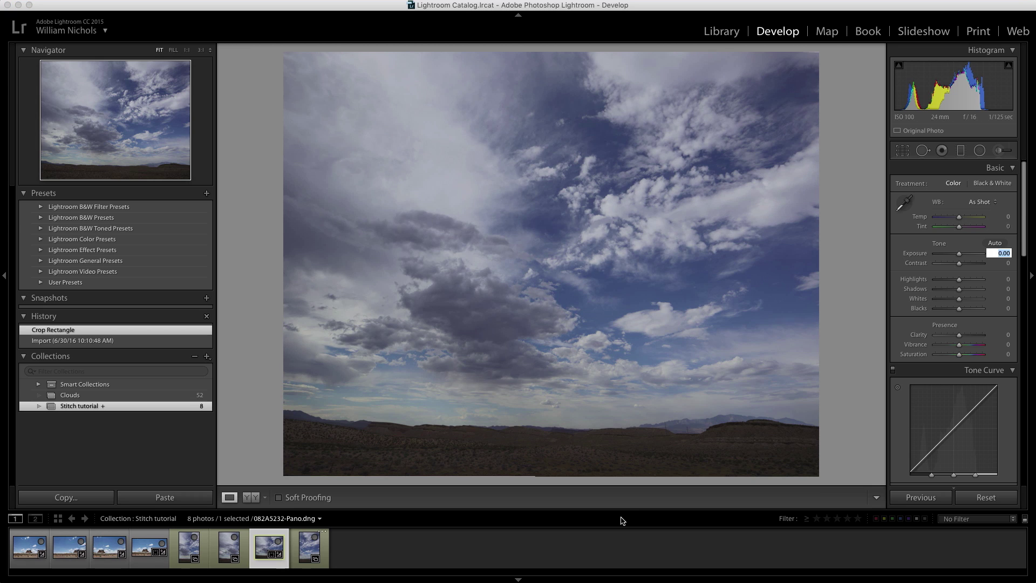
click(994, 243)
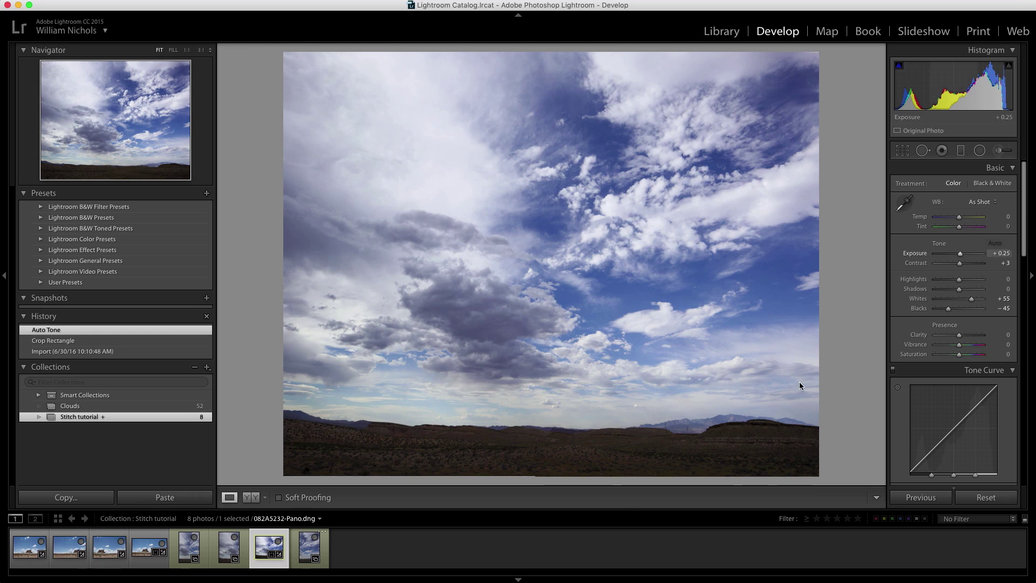
click(646, 539)
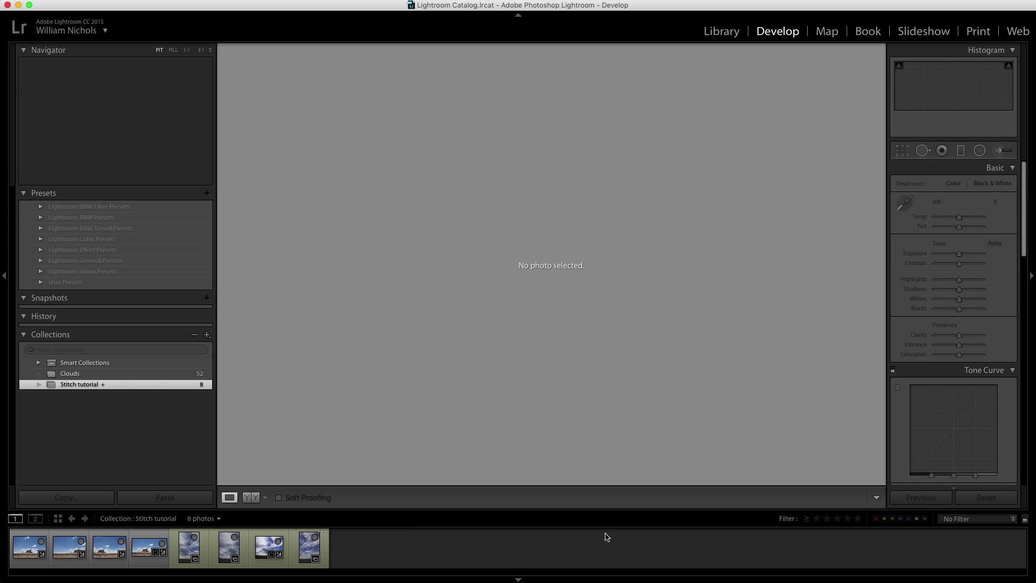
click(270, 546)
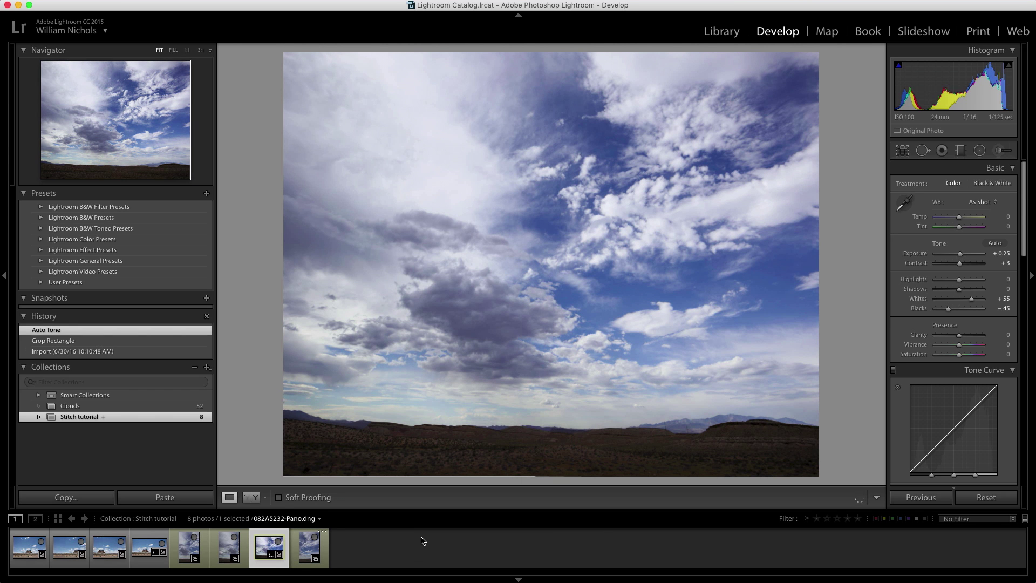
- Select the three vertical cloud source photos, leaving the merged panorama out of the selection
click(326, 554)
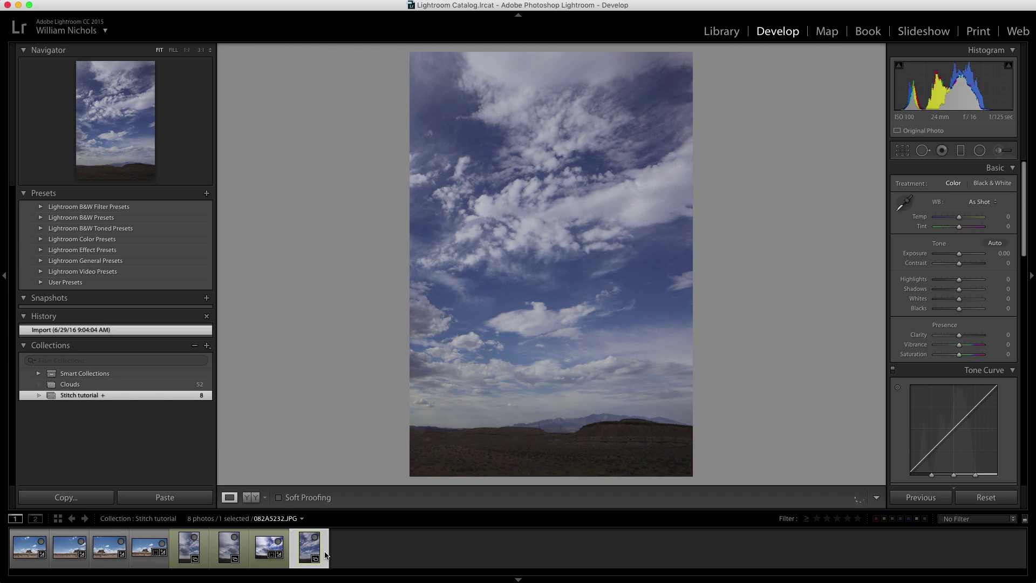
super+click(240, 547)
super+click(206, 546)
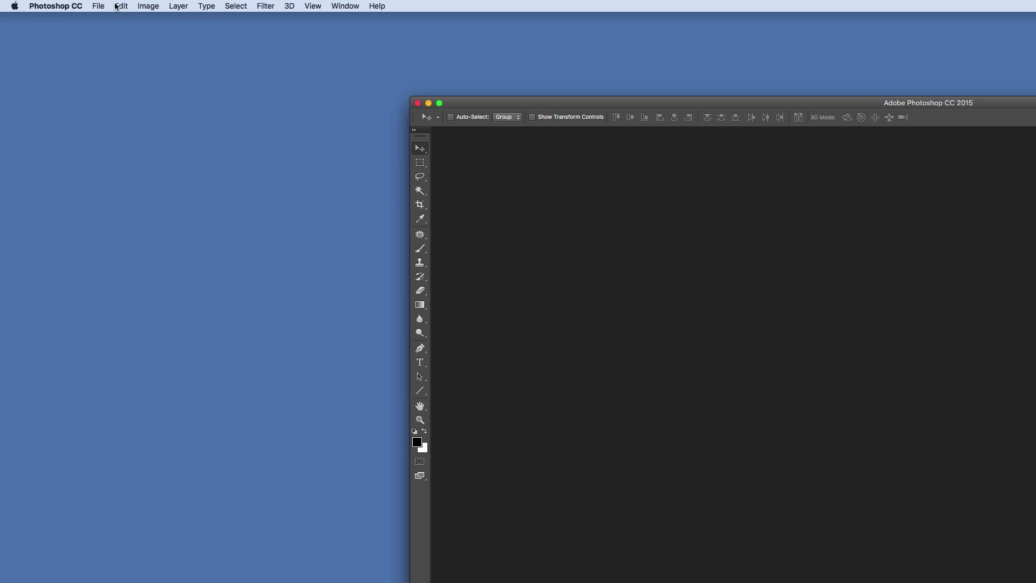
- Start Photomerge in Photoshop and load StitchTutorial-1.jpg, StitchTutorial-2.jpg and StitchTutorial-3.jpg from the Desktop as source files
click(99, 6)
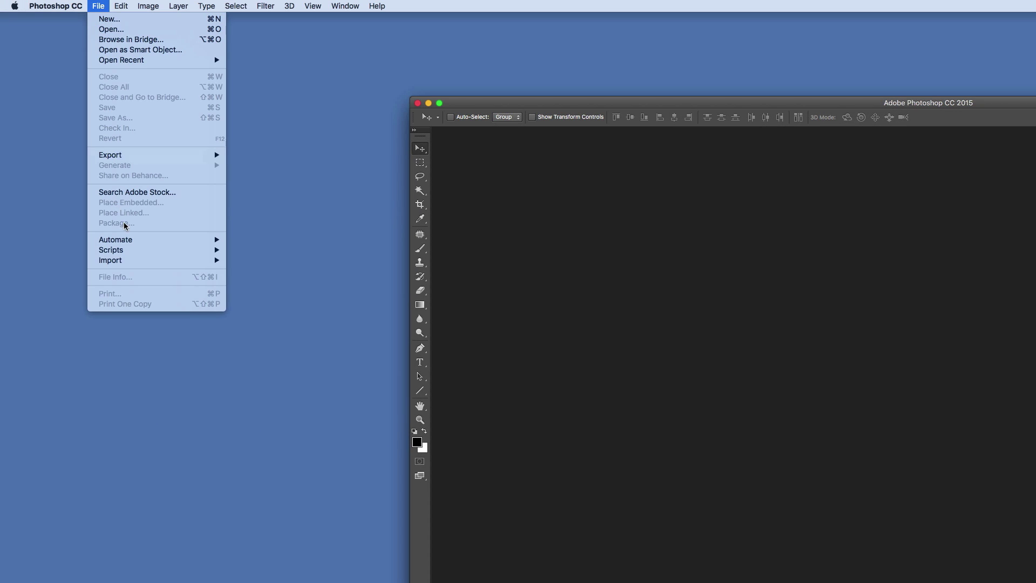
mouse_move(165, 243)
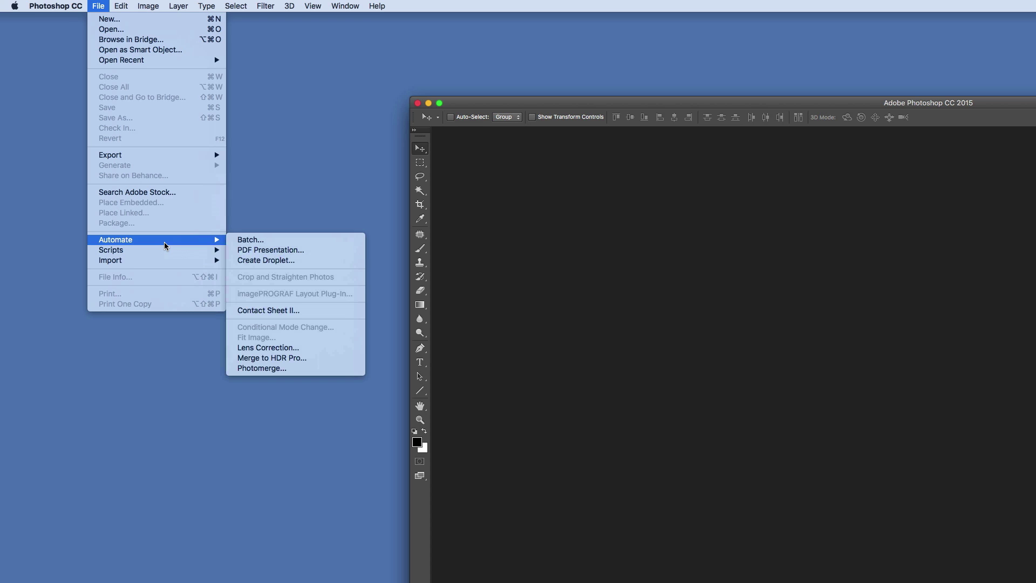
click(285, 371)
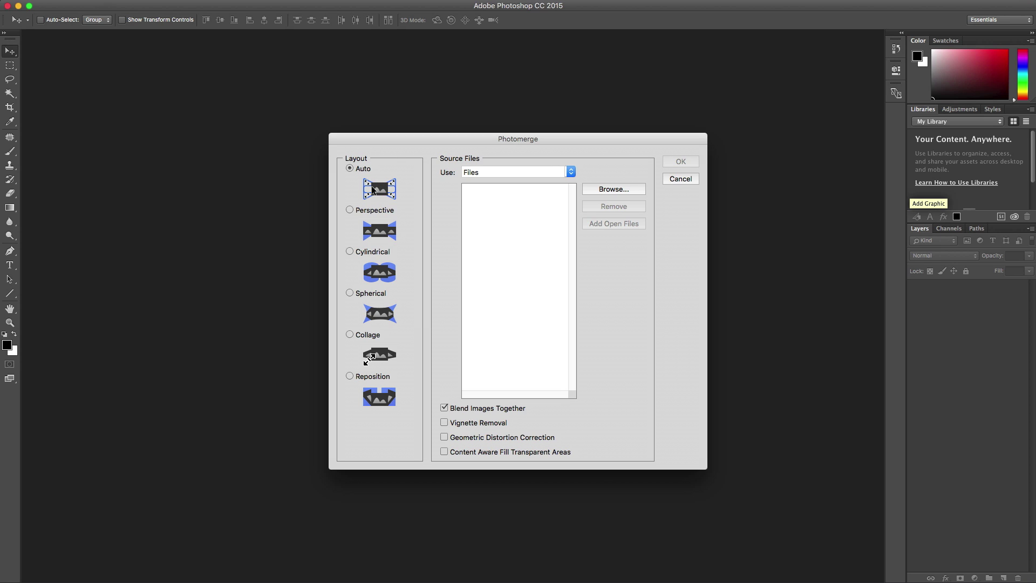
click(611, 190)
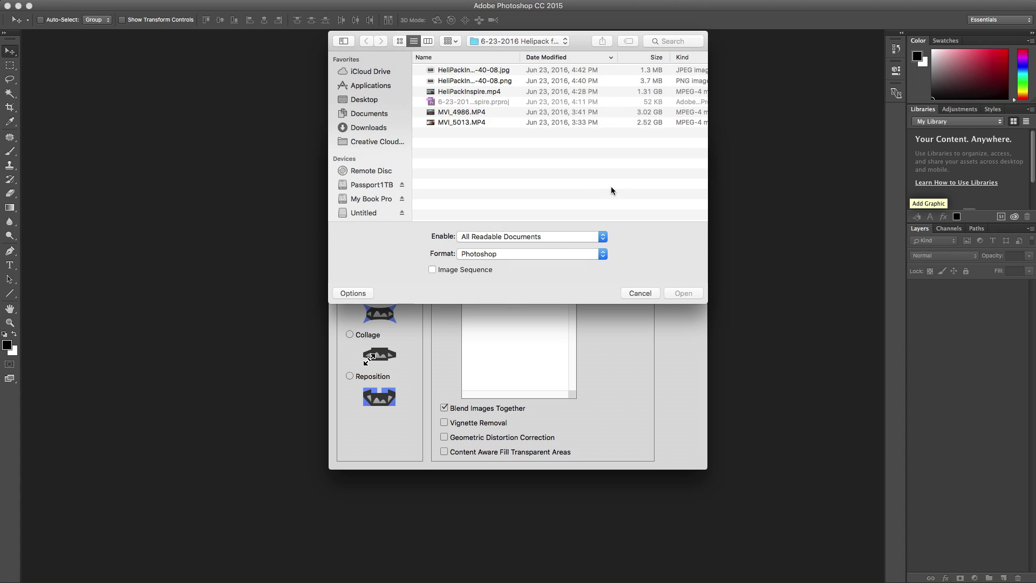
click(383, 101)
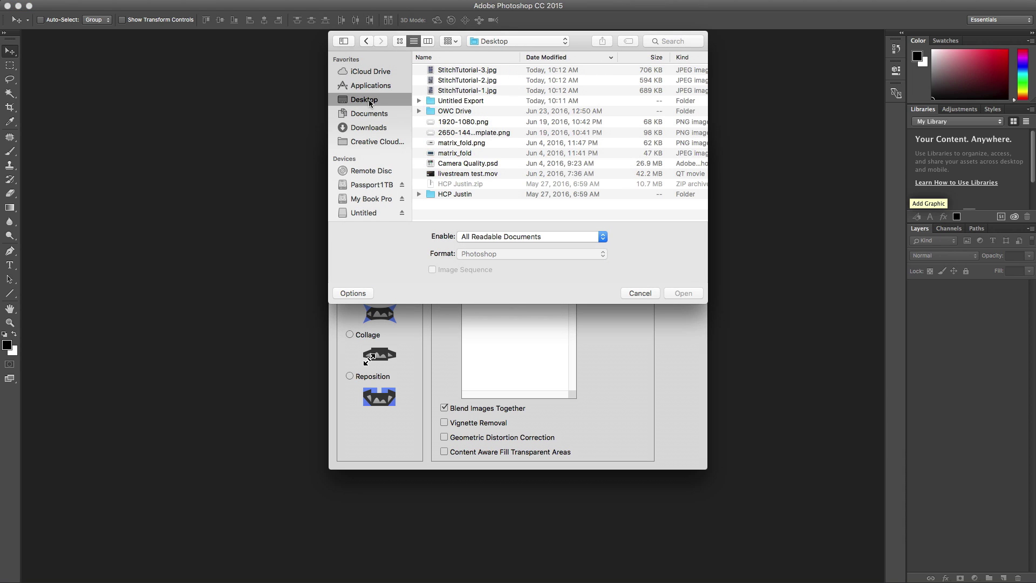
click(453, 71)
key(shift+Down)
key(shift+Down)
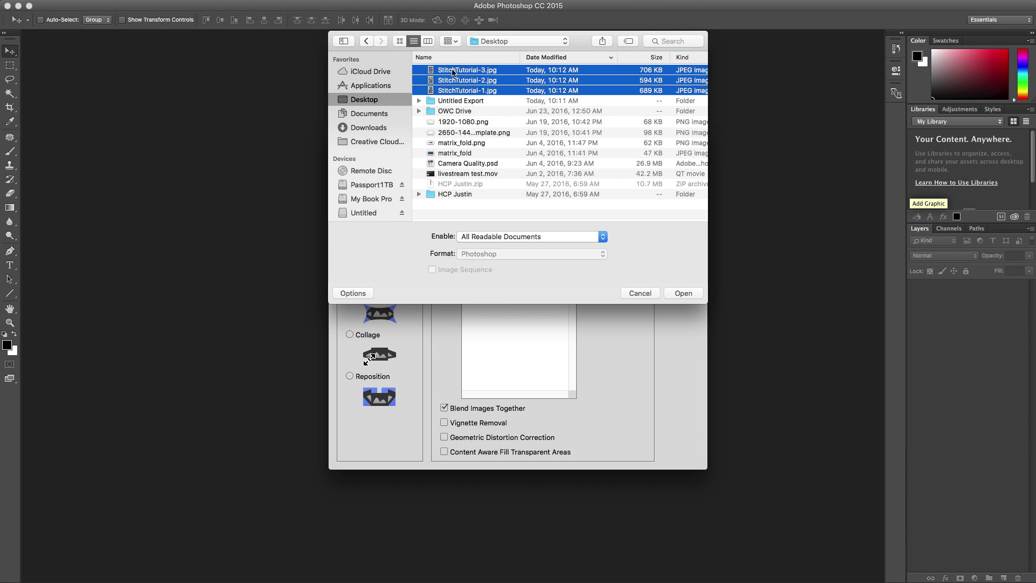
click(683, 293)
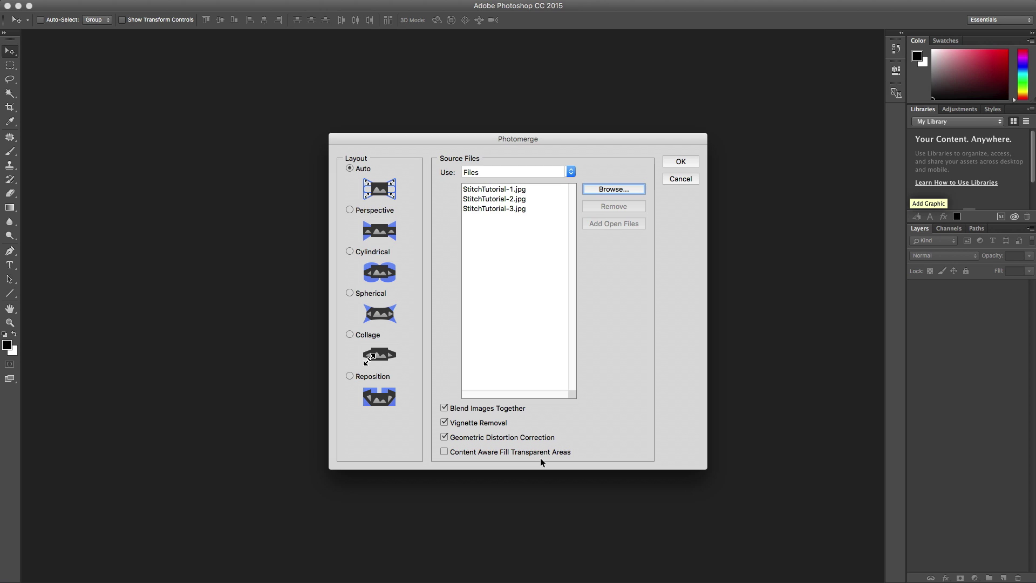
- Merge the three files with Auto layout, image blending, vignette removal and geometric distortion correction, and view the panorama at 100%
click(679, 161)
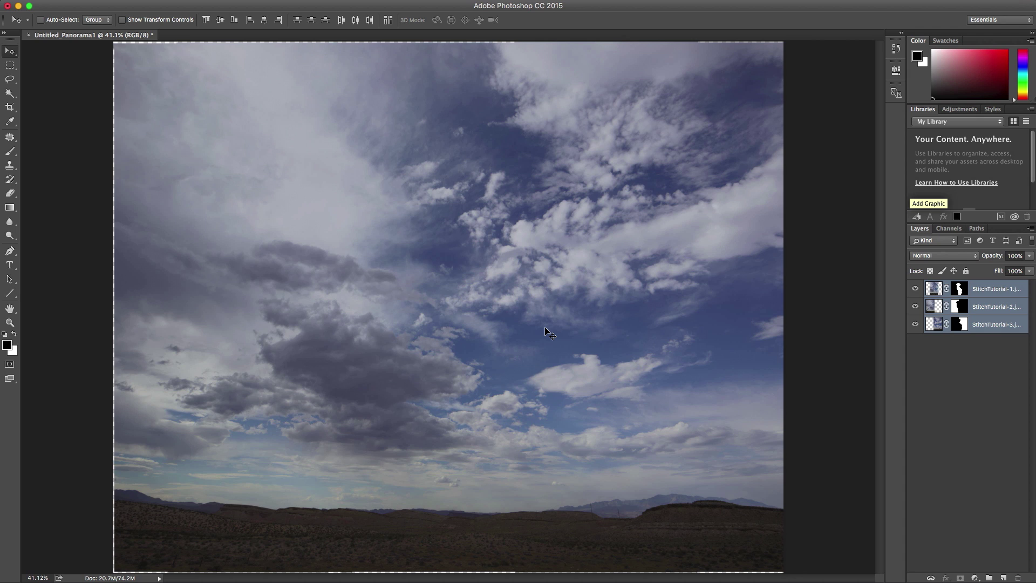
double_click(9, 322)
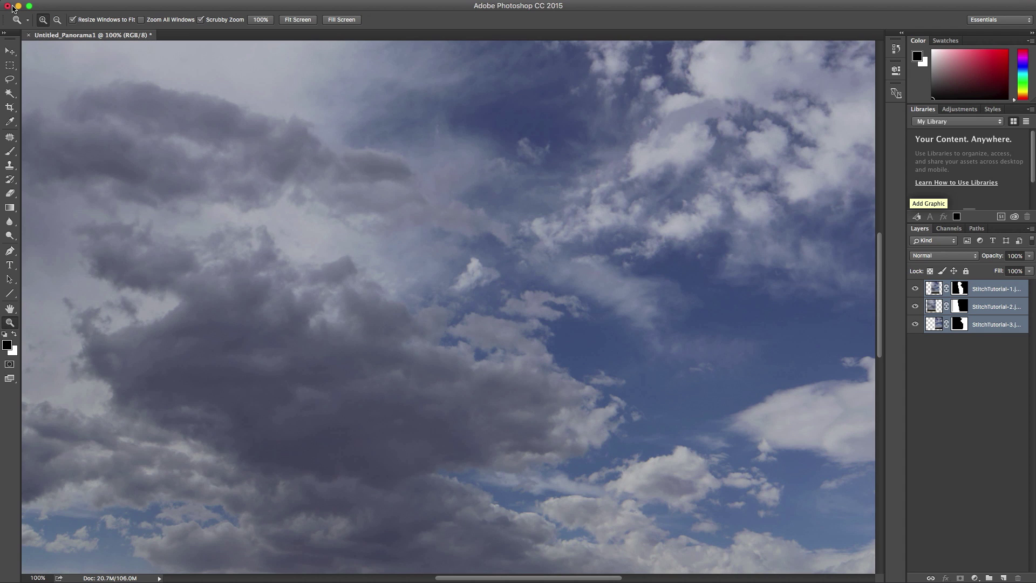
- Close the Photoshop panorama without saving, and display the merged cloud panorama 082A5232-Pano.dng in Lightroom
click(8, 6)
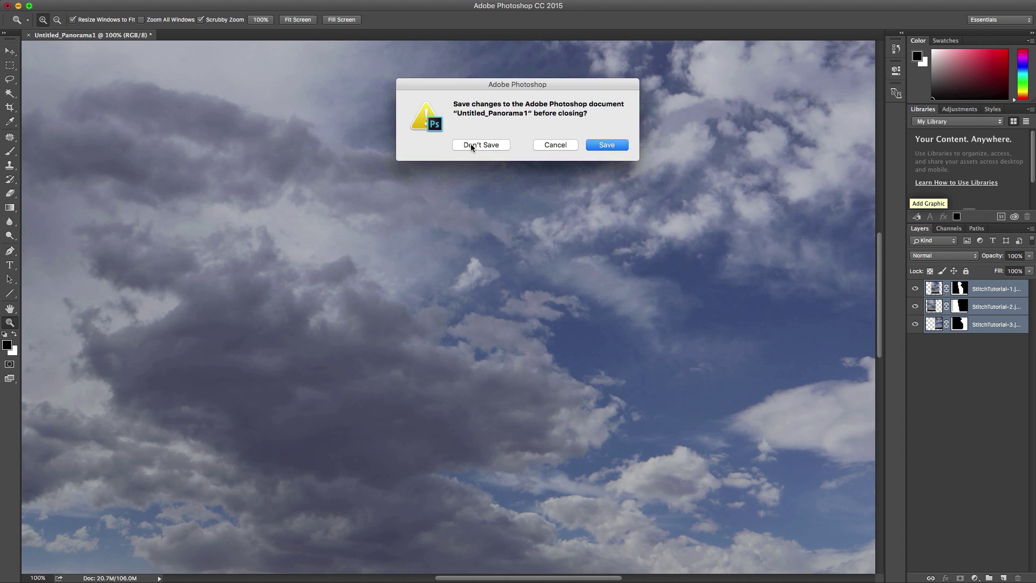
click(470, 143)
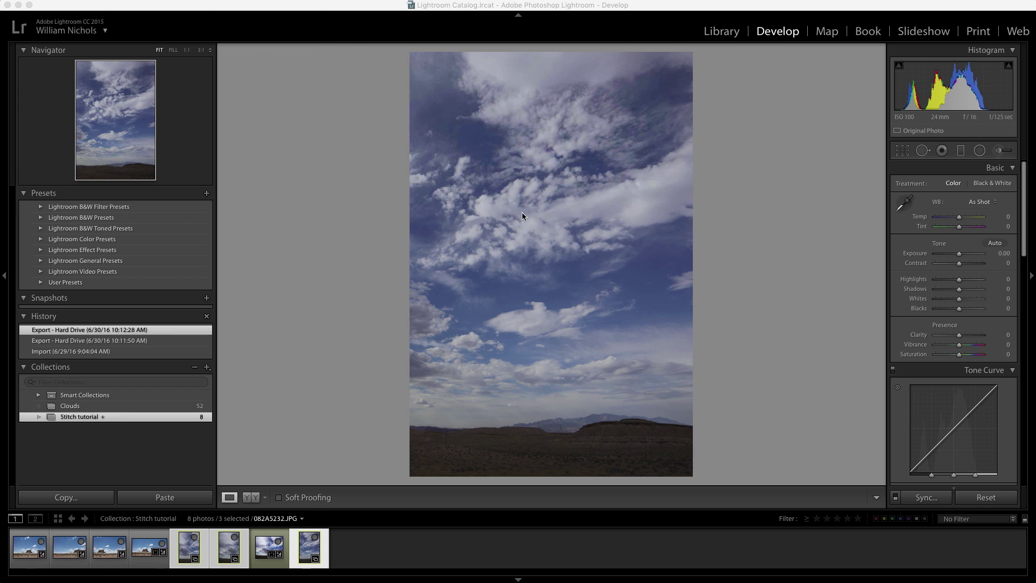
click(272, 539)
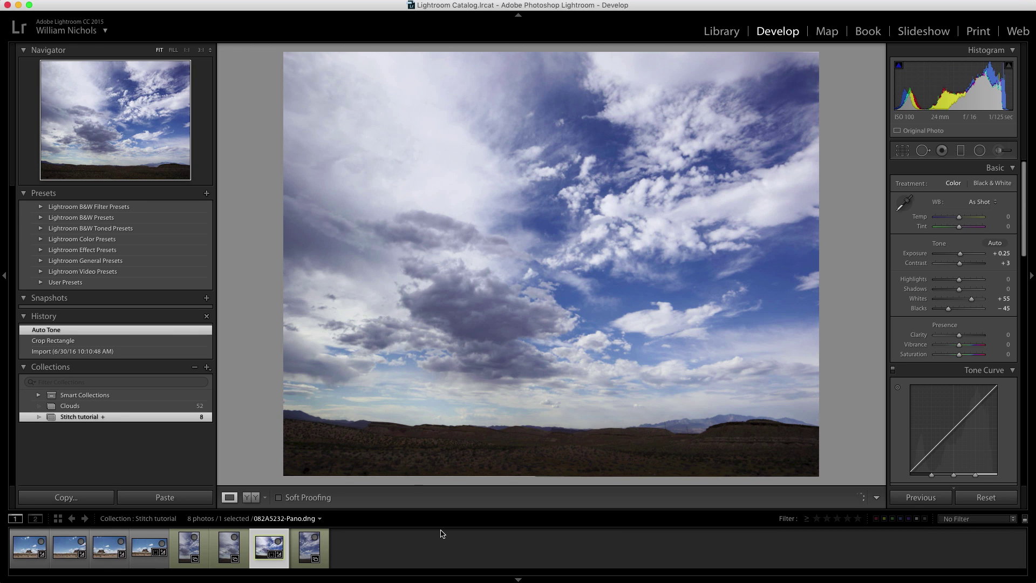